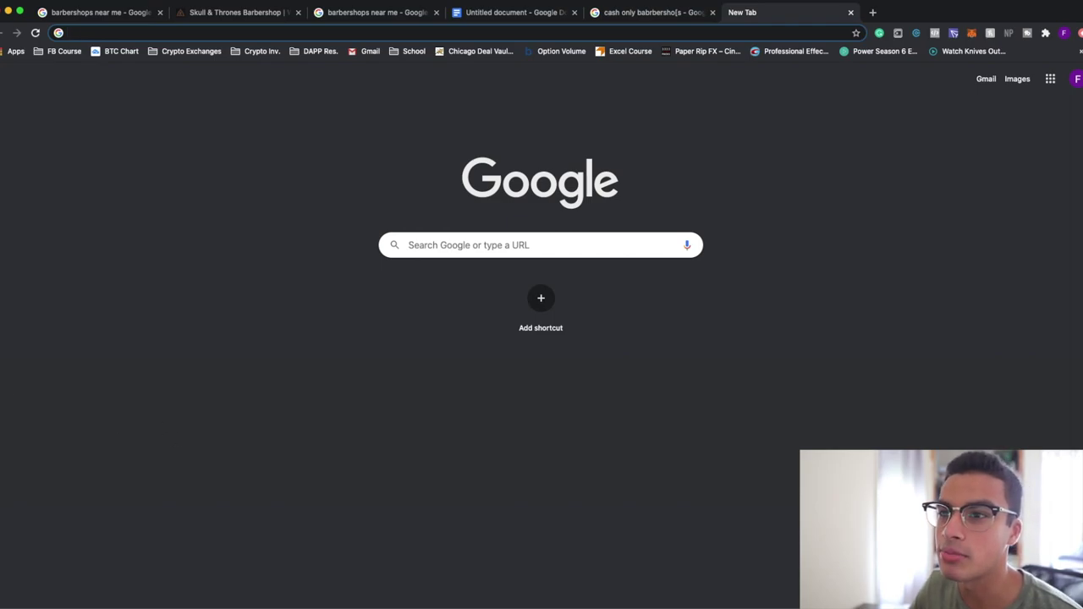
# Return to the 'barbershops near me' results and highlight Skull & Thrones' 437 Google reviews count
pyautogui.click(89, 13)
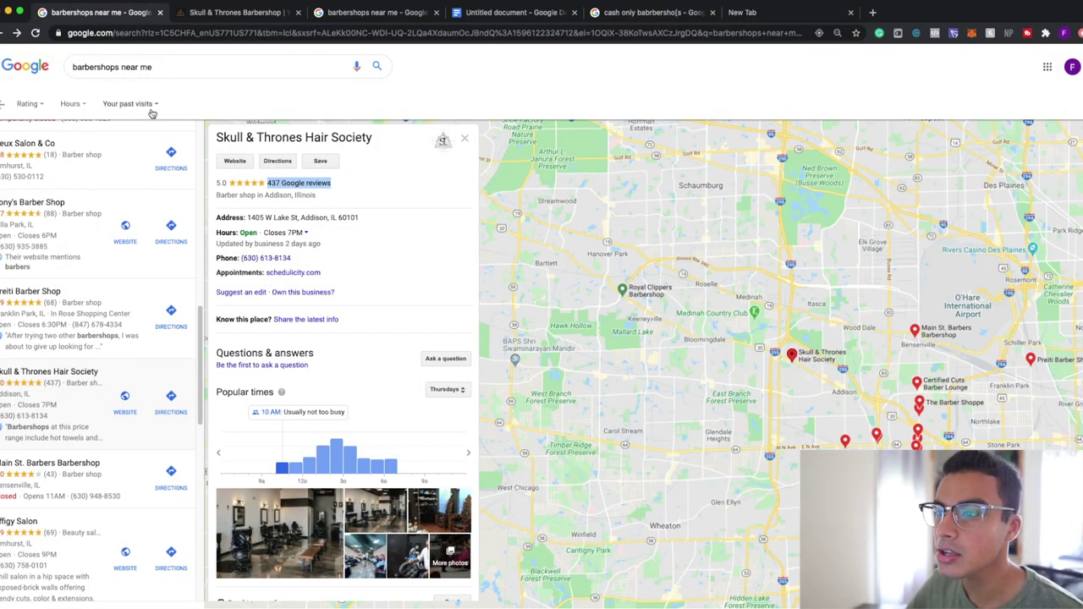
pyautogui.click(178, 66)
pyautogui.hotkey('ctrl', 'a')
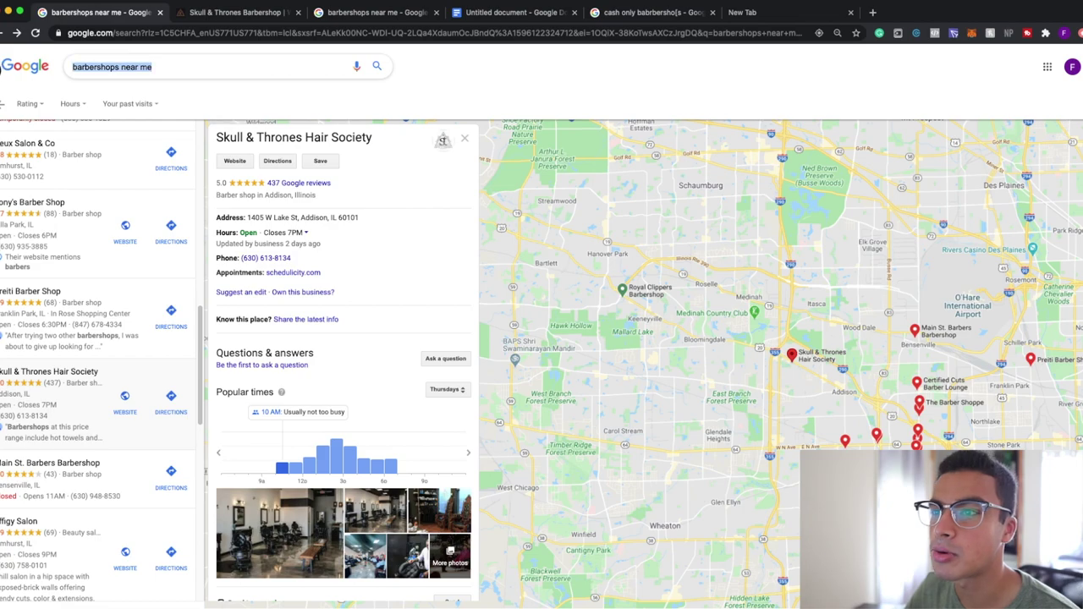
pyautogui.scroll(10, 97, 213)
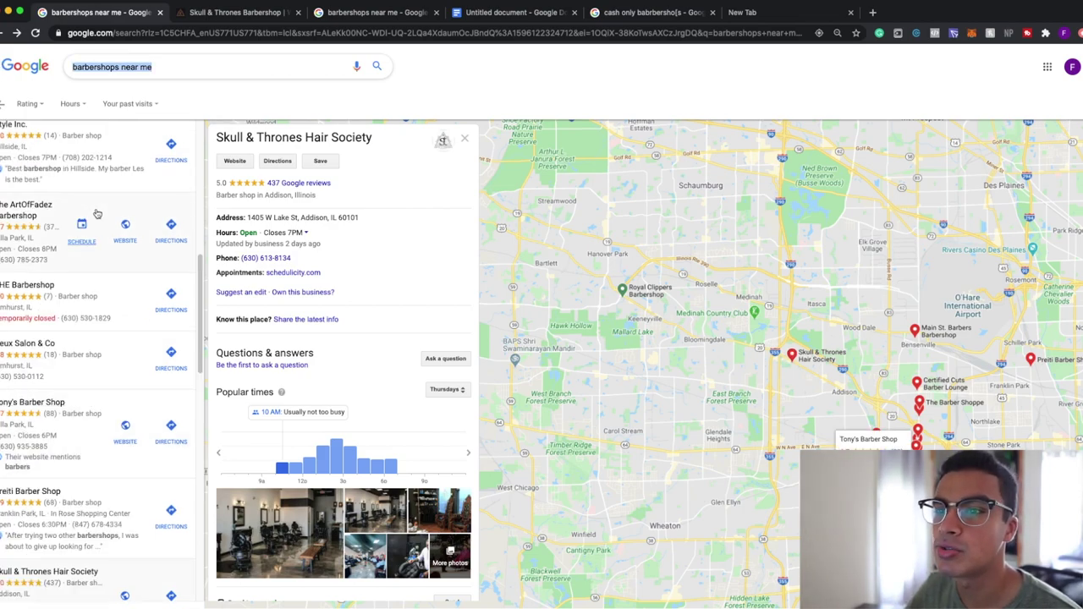
pyautogui.scroll(-5, 97, 213)
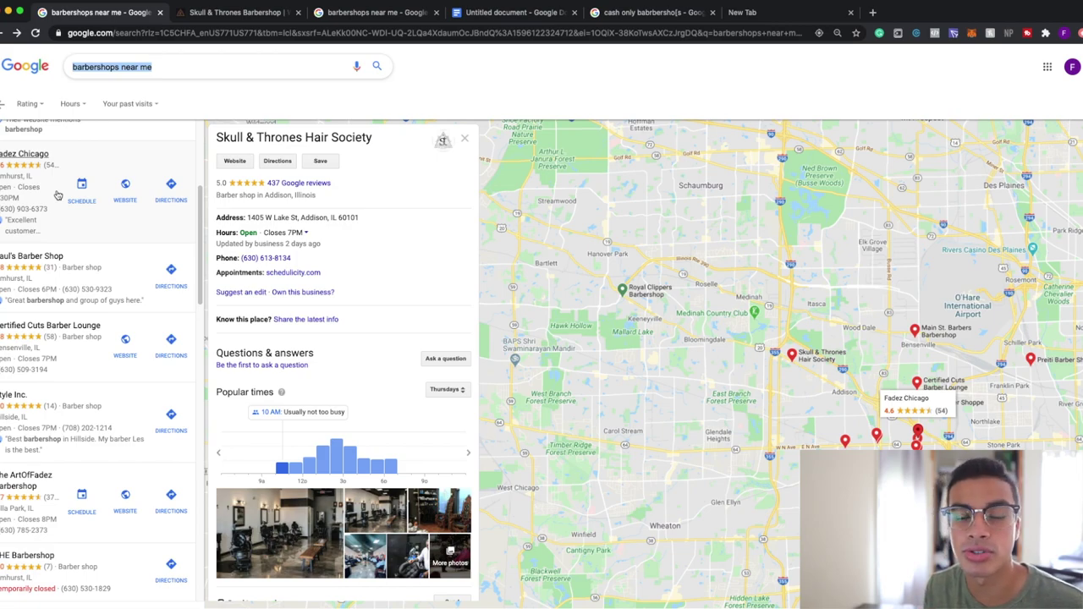
pyautogui.scroll(3, 58, 195)
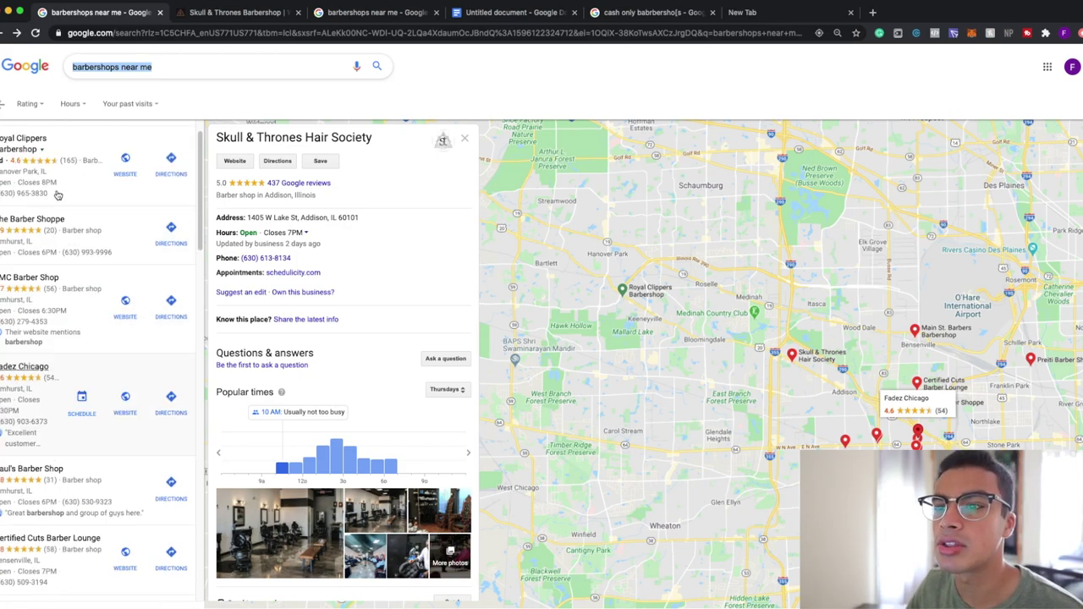
pyautogui.scroll(-6, 57, 195)
pyautogui.scroll(-5, 58, 195)
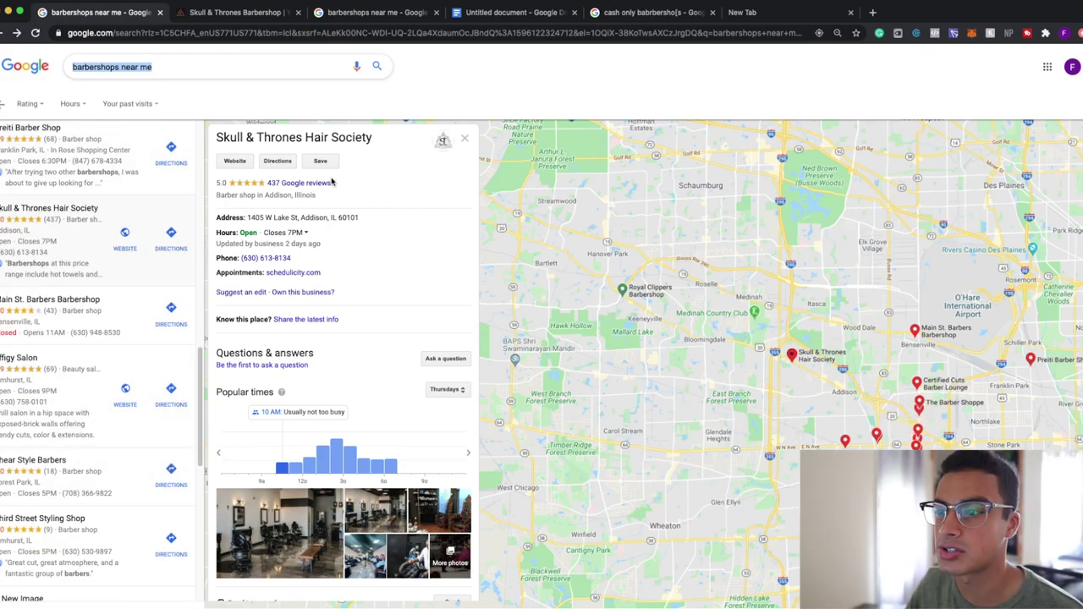
pyautogui.moveTo(355, 184); pyautogui.dragTo(248, 182)
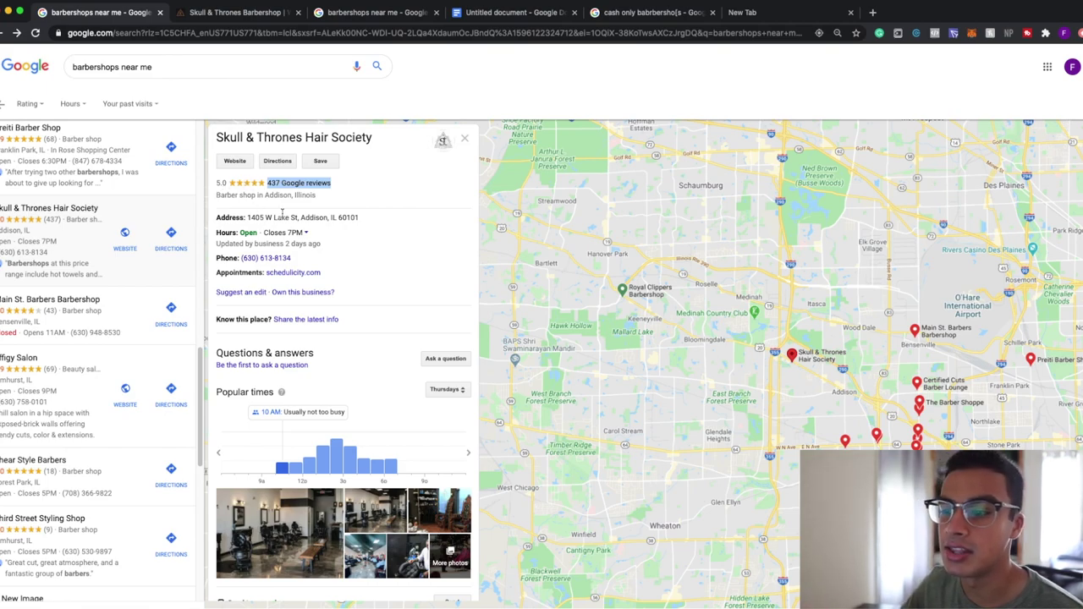
pyautogui.click(366, 188)
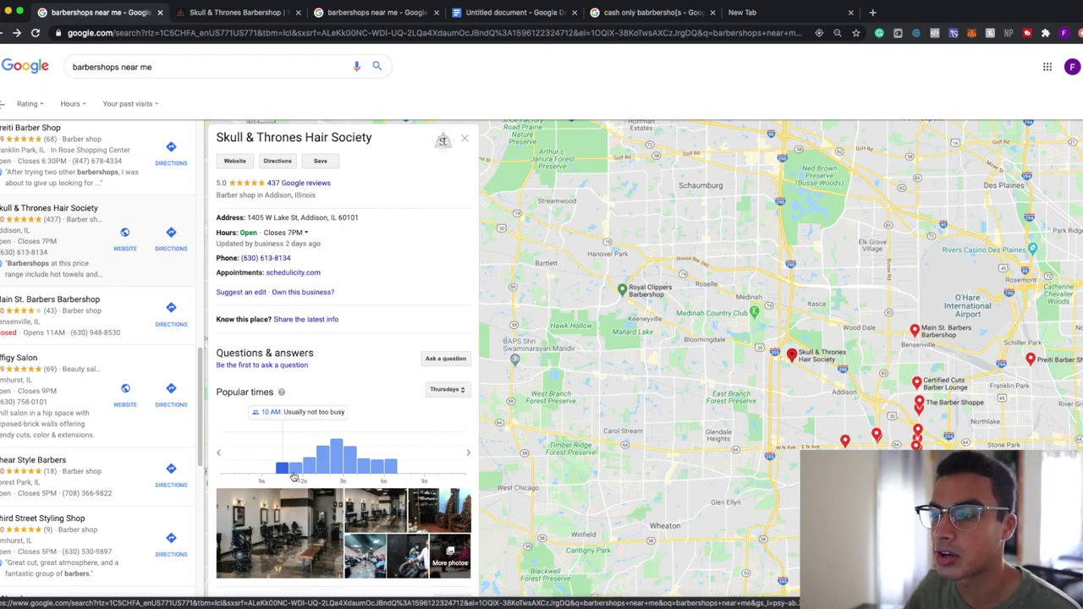
# Open the shop's website and its Google photos in background tabs, then view the photo gallery
pyautogui.click(235, 163)
pyautogui.rightClick(234, 162)
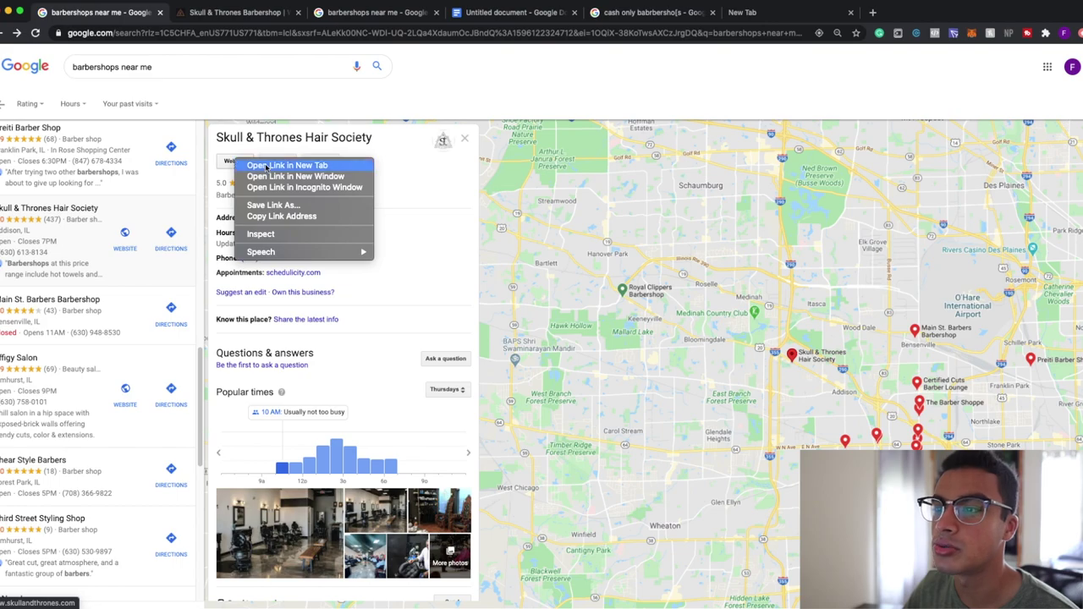
pyautogui.click(265, 165)
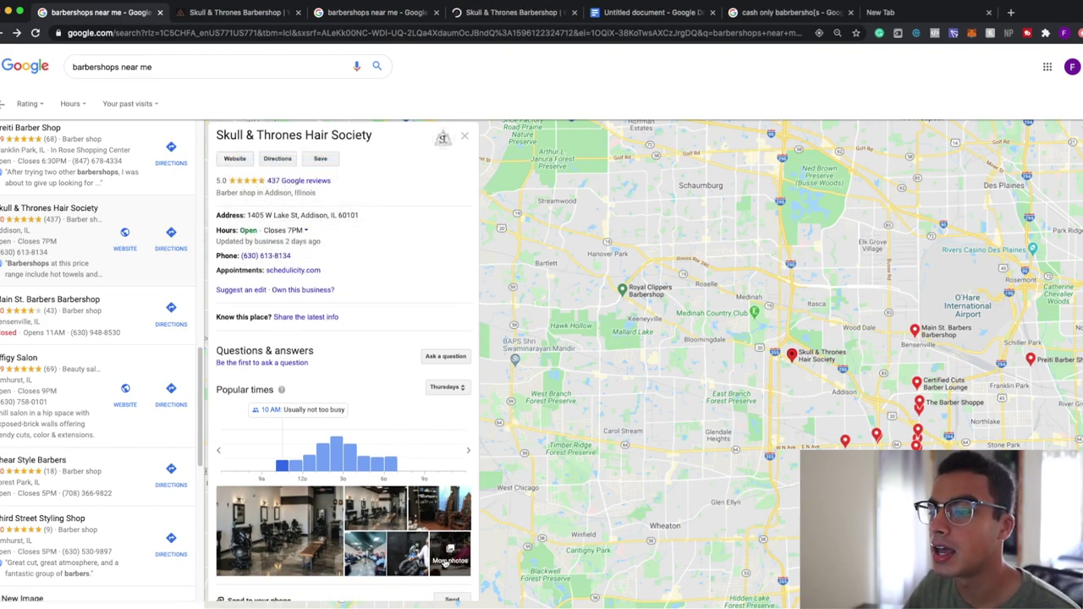
pyautogui.rightClick(447, 455)
pyautogui.click(510, 461)
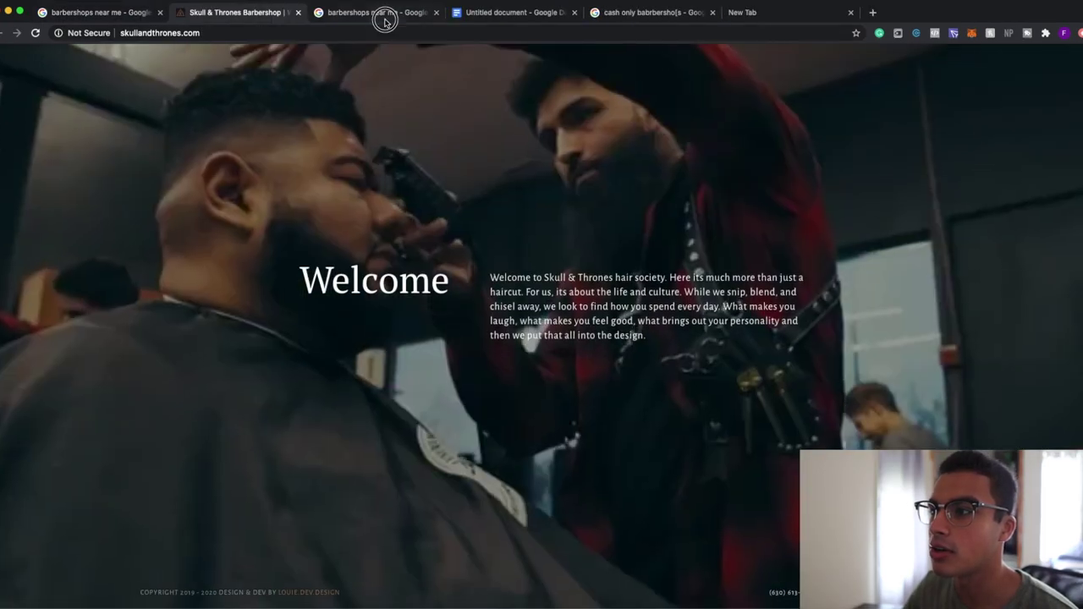
pyautogui.click(379, 13)
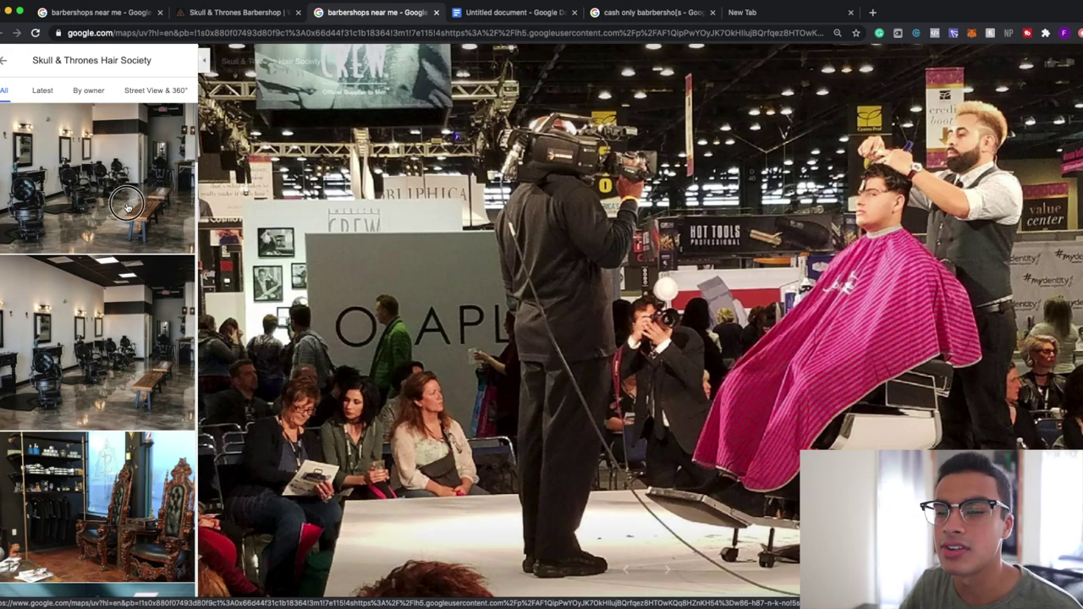
# Browse the shop photos (interior, pink-caped customer, storefront, studio), then return to the shop's website
pyautogui.click(127, 208)
pyautogui.scroll(-1, 110, 284)
pyautogui.click(108, 285)
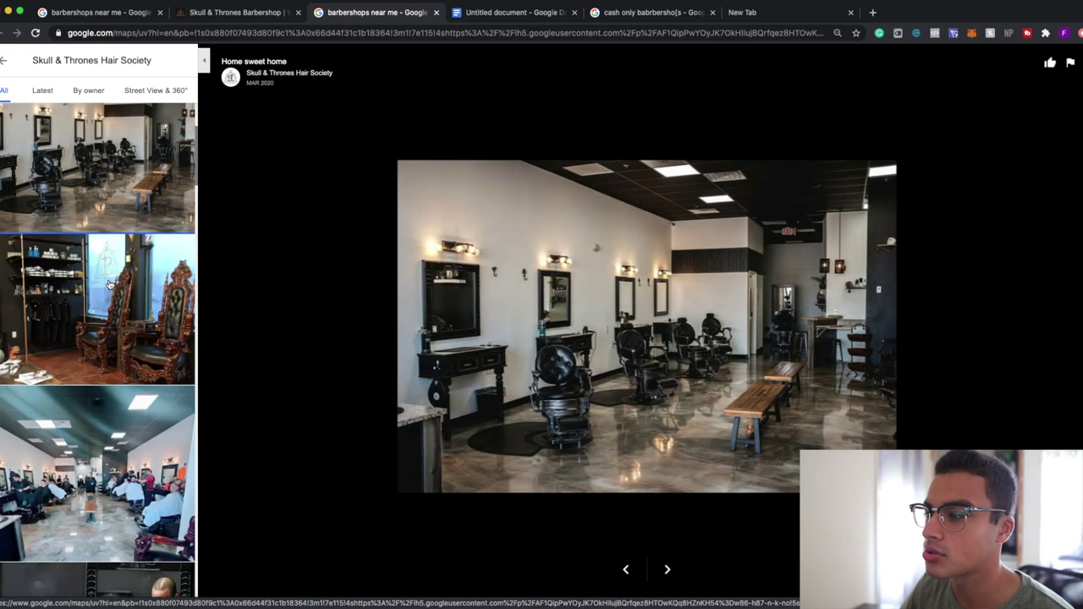
pyautogui.click(100, 398)
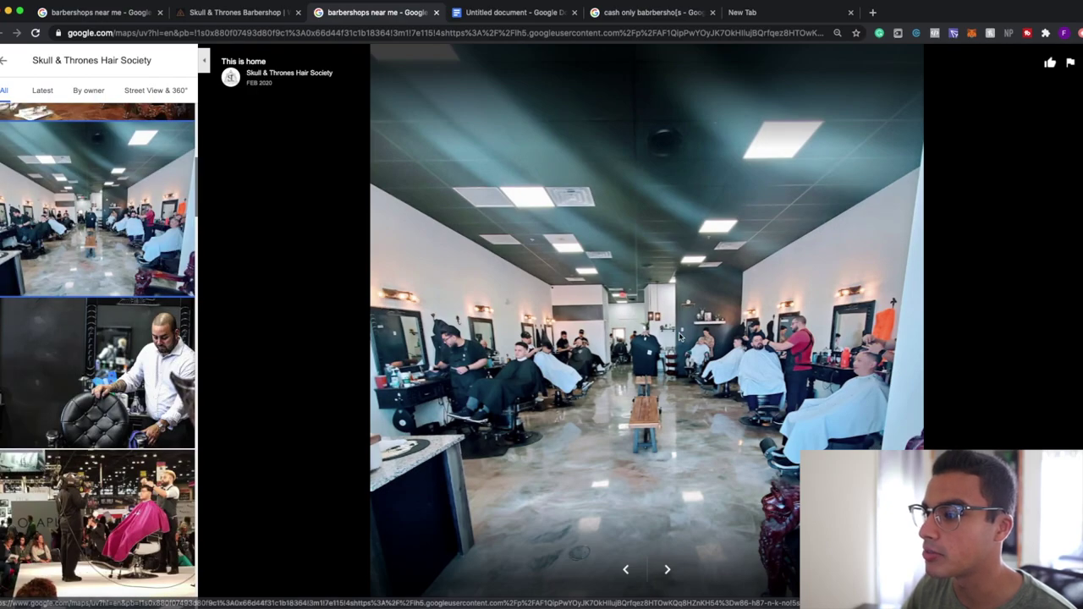
pyautogui.scroll(-3, 148, 317)
pyautogui.click(136, 406)
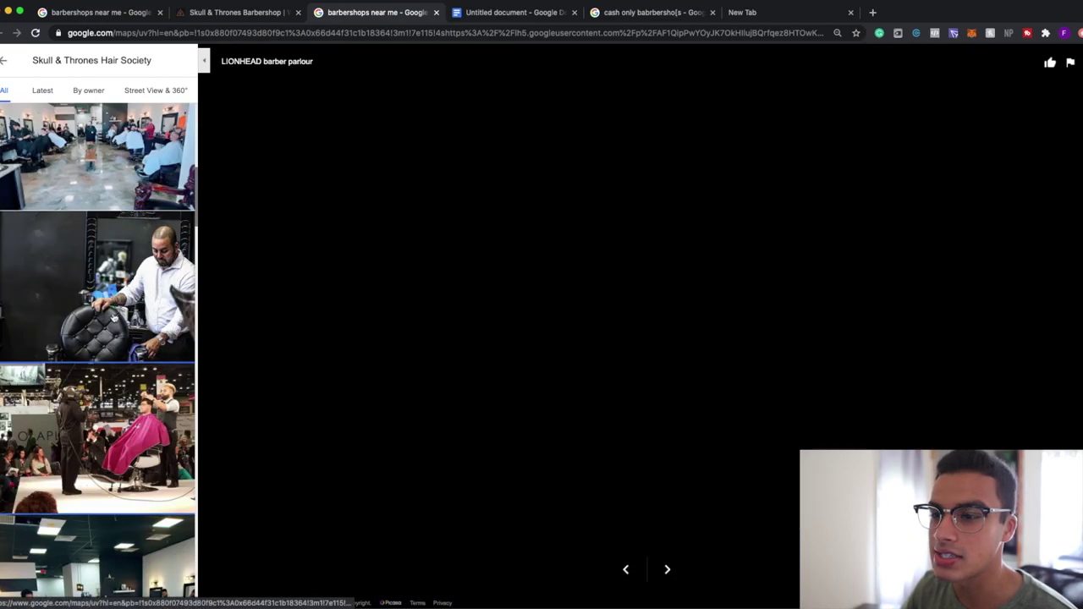
pyautogui.click(133, 415)
pyautogui.click(92, 402)
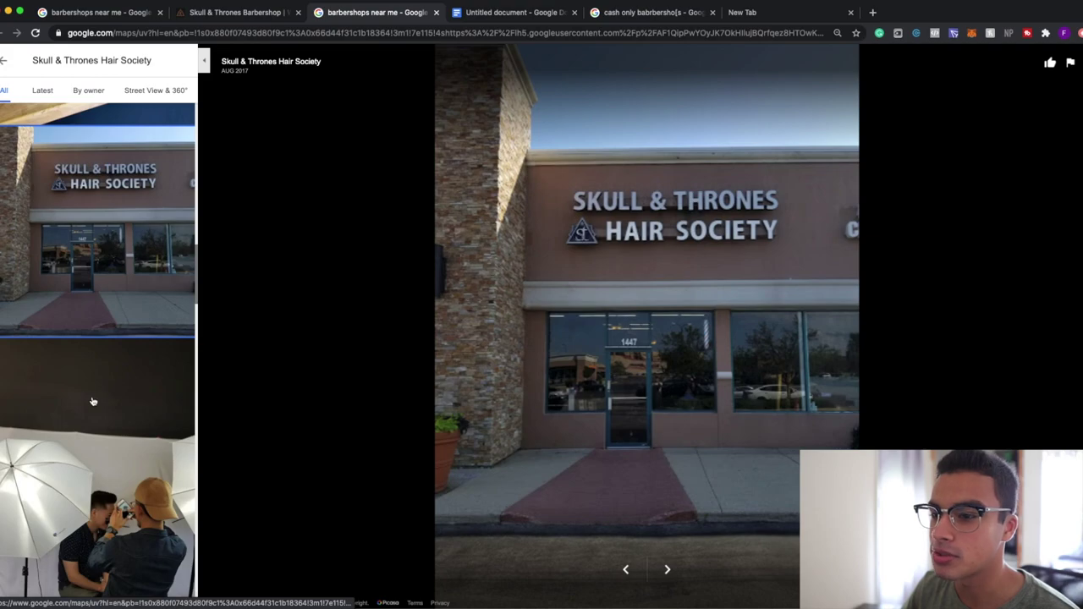
pyautogui.click(92, 401)
pyautogui.scroll(-5, 93, 401)
pyautogui.click(99, 250)
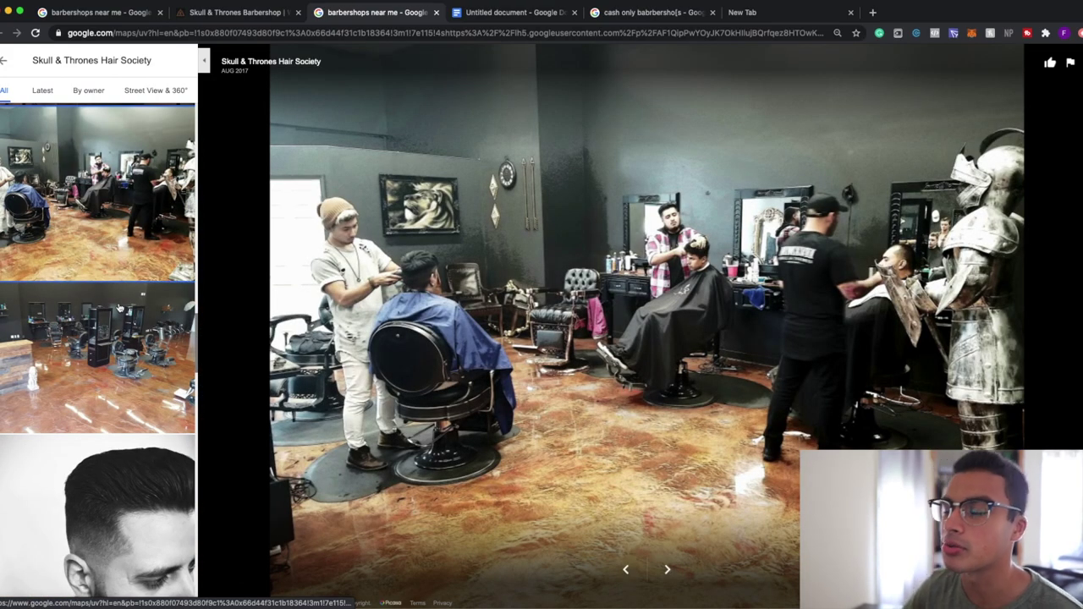
pyautogui.scroll(-10, 118, 308)
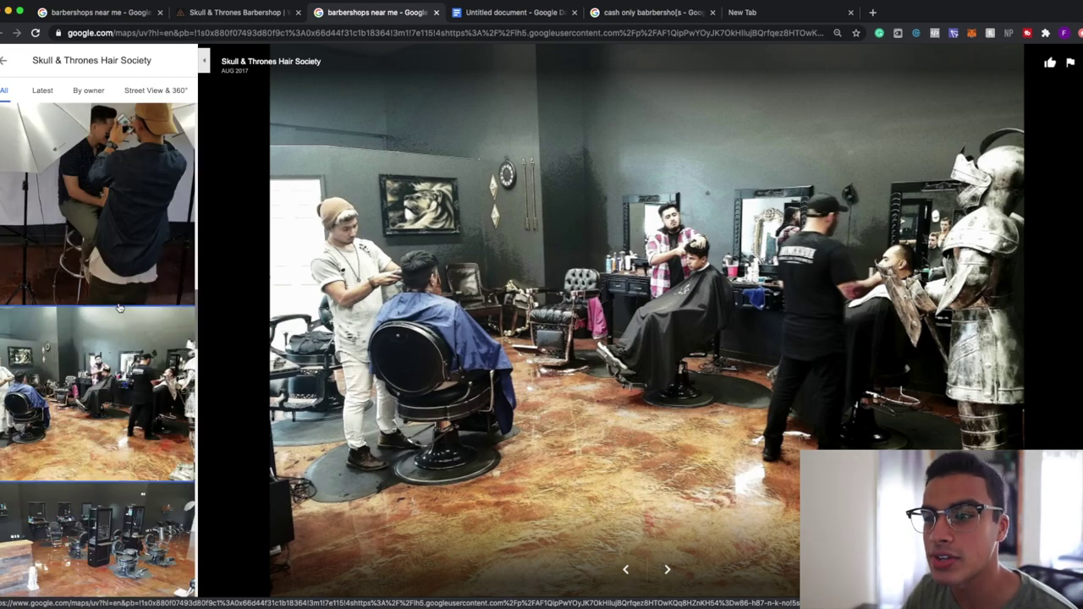
pyautogui.click(239, 12)
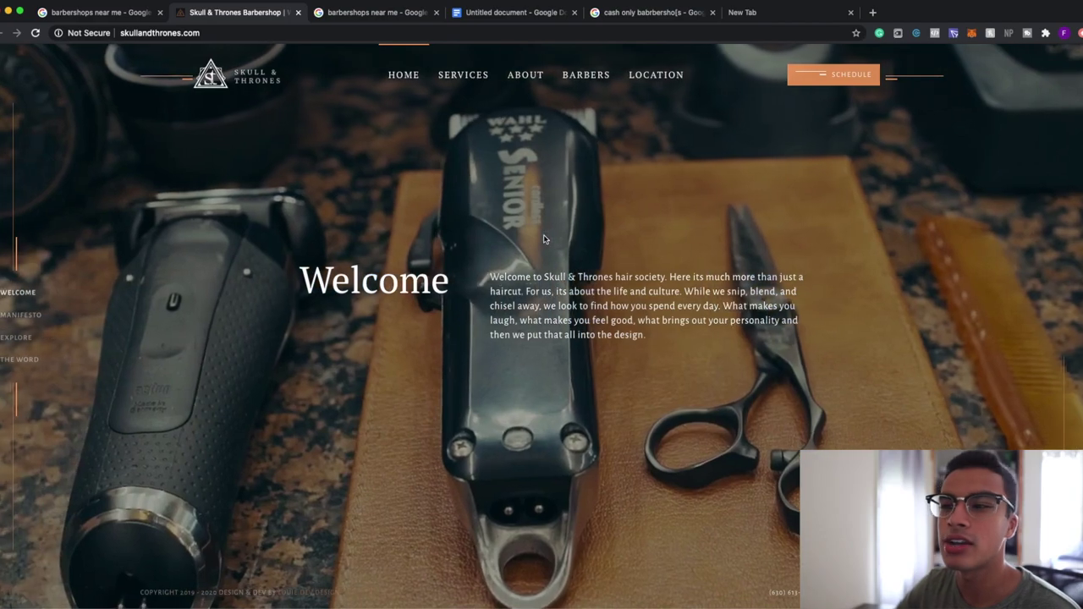
# Scroll skullandthrones.com past Manifesto, Explore and Word on the Streets, highlighting the Contact Us address
pyautogui.scroll(-2, 544, 240)
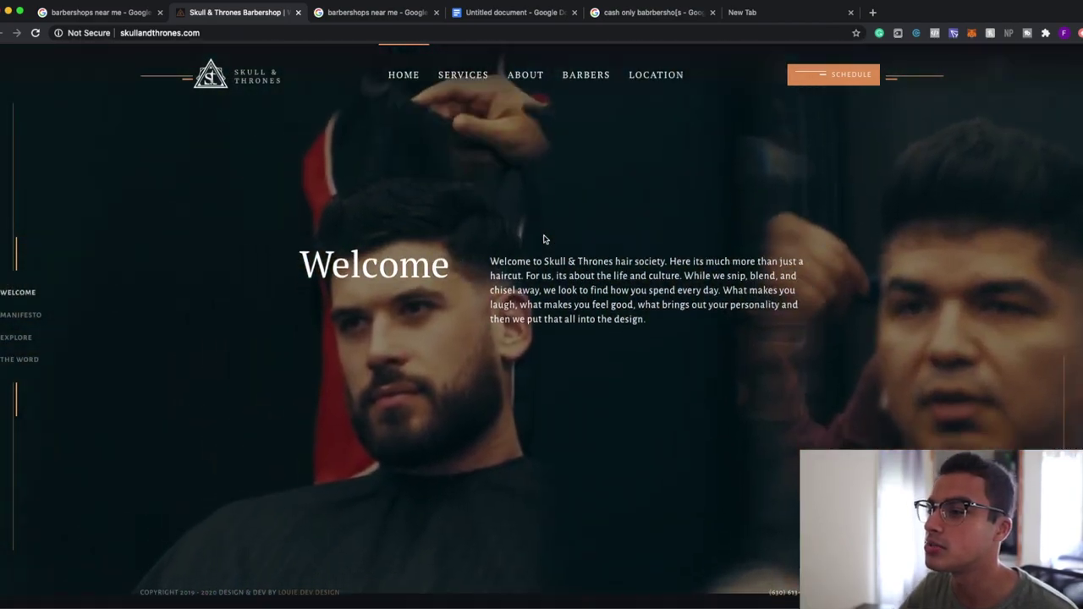
pyautogui.scroll(-2, 545, 237)
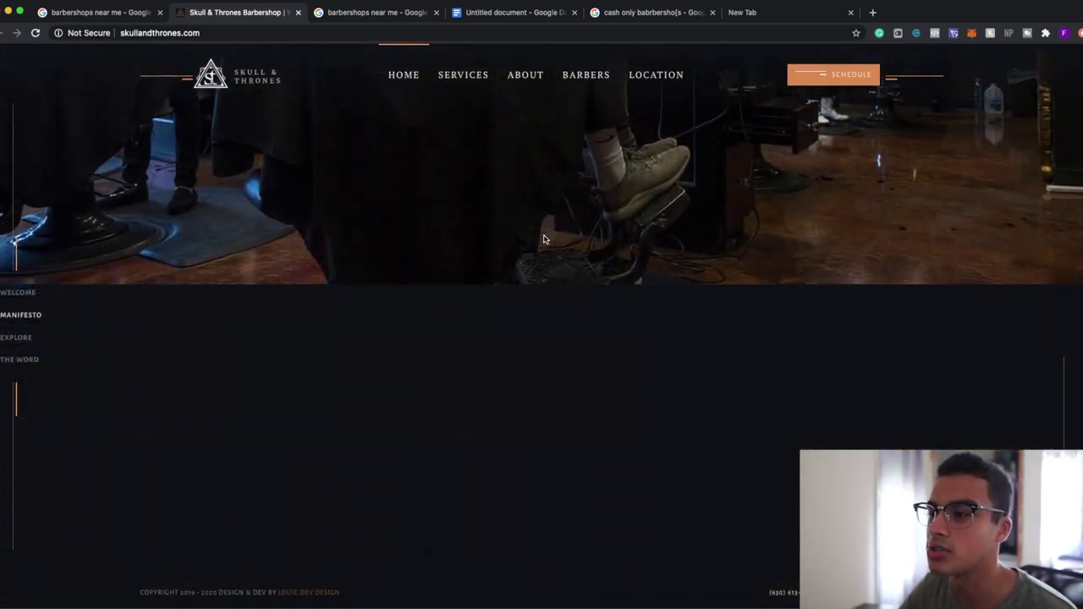
pyautogui.scroll(-2, 544, 239)
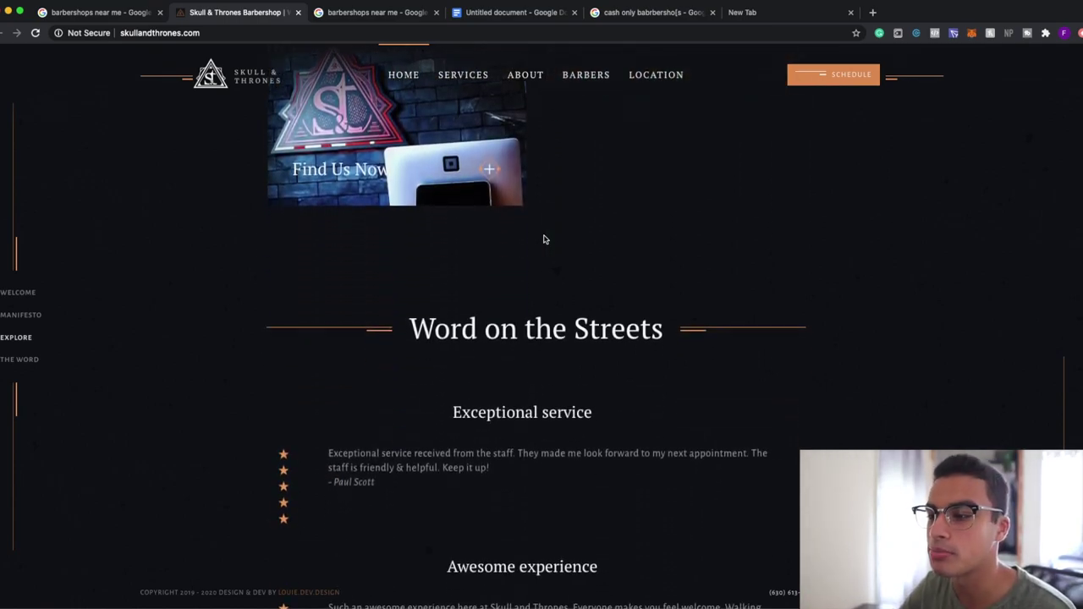
pyautogui.scroll(-5, 544, 240)
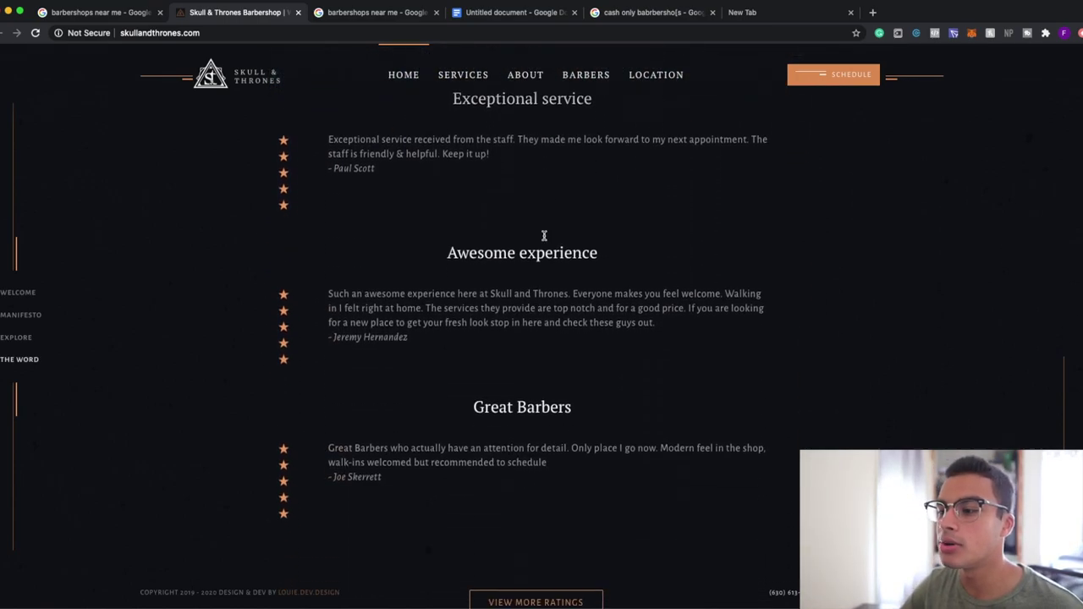
pyautogui.scroll(-5, 544, 240)
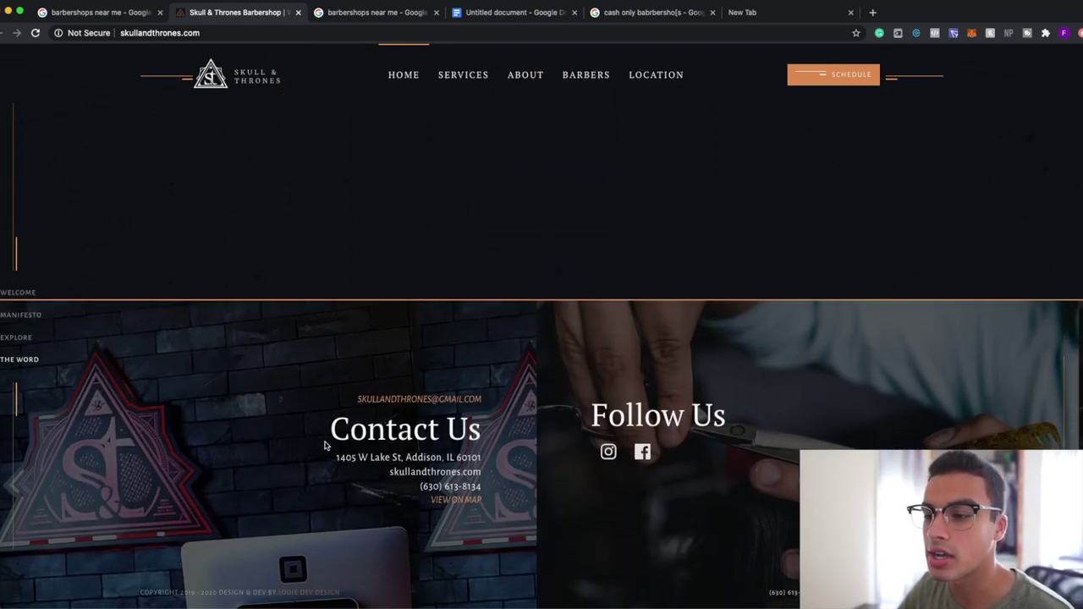
pyautogui.moveTo(327, 445); pyautogui.dragTo(473, 467)
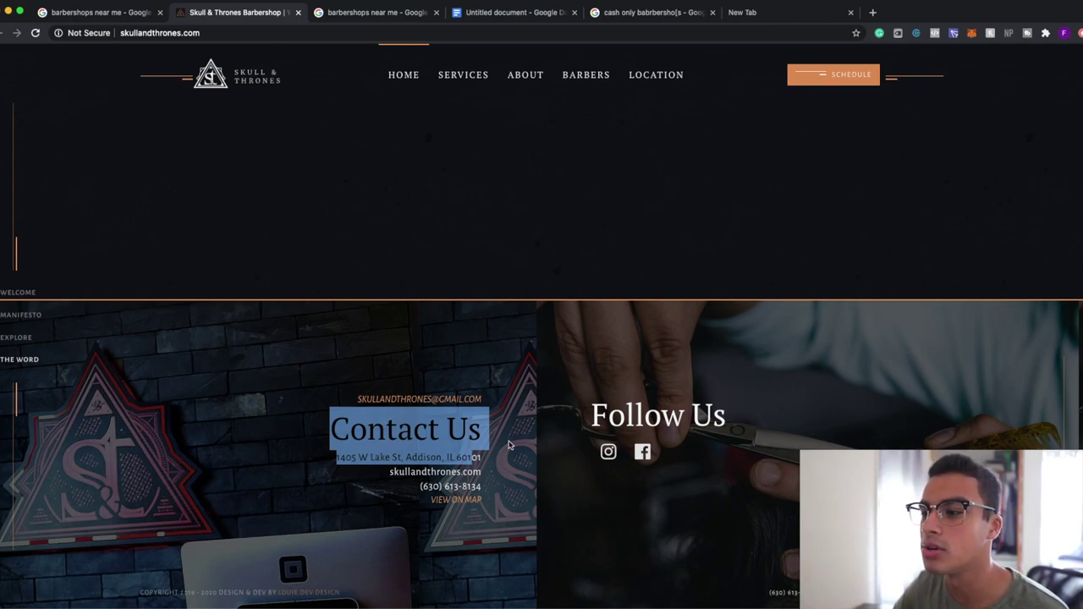
# Scroll back to the top of the website and switch to the Untitled notes document
pyautogui.scroll(15, 490, 446)
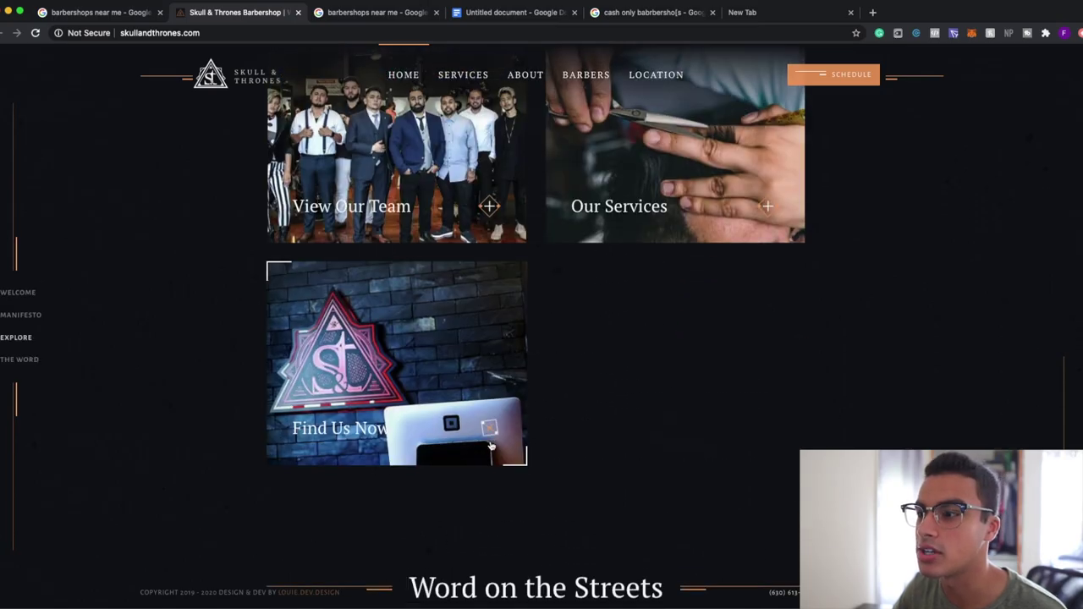
pyautogui.scroll(10, 490, 442)
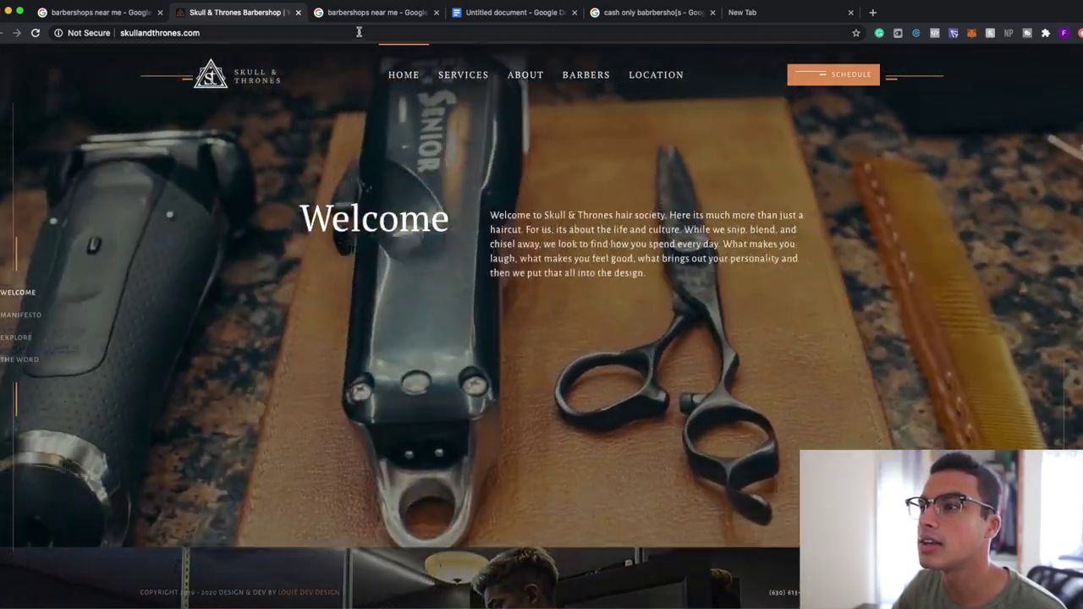
pyautogui.click(372, 17)
pyautogui.click(504, 15)
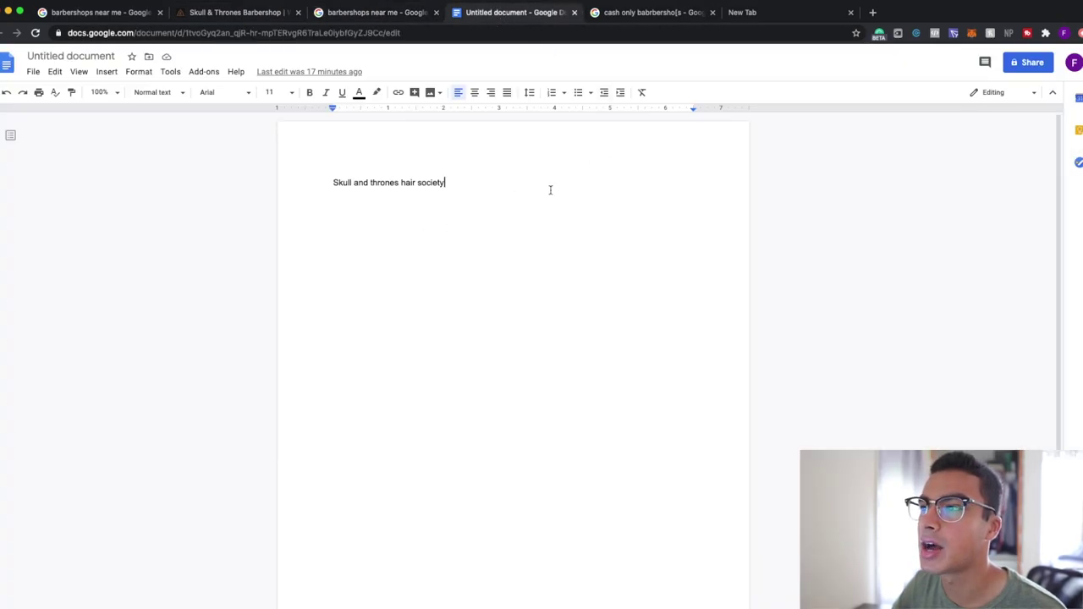
pyautogui.moveTo(437, 180); pyautogui.dragTo(288, 169)
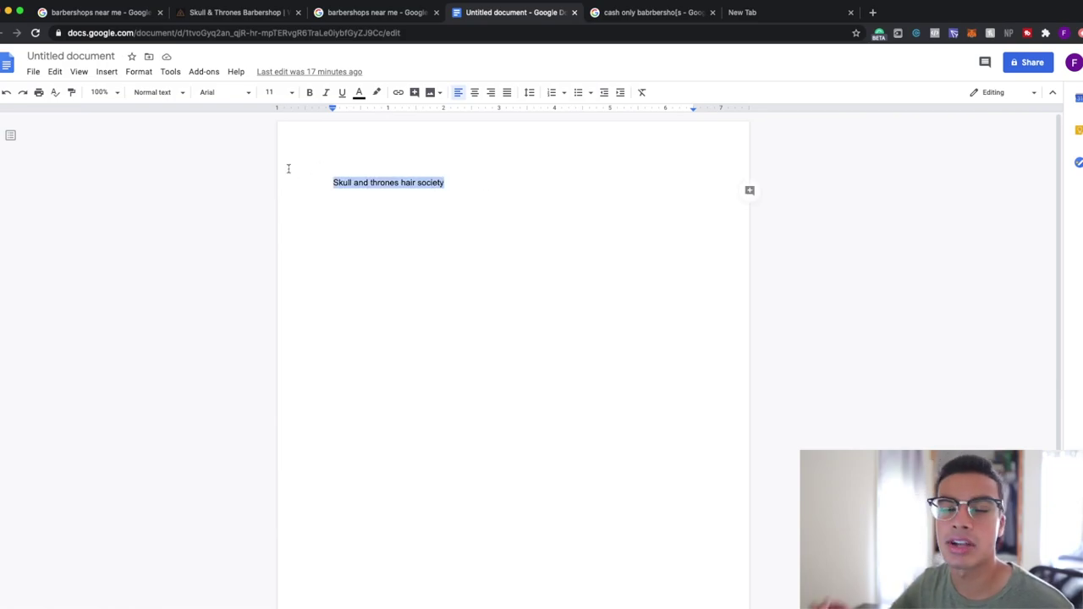
pyautogui.click(128, 12)
pyautogui.scroll(-6, 119, 406)
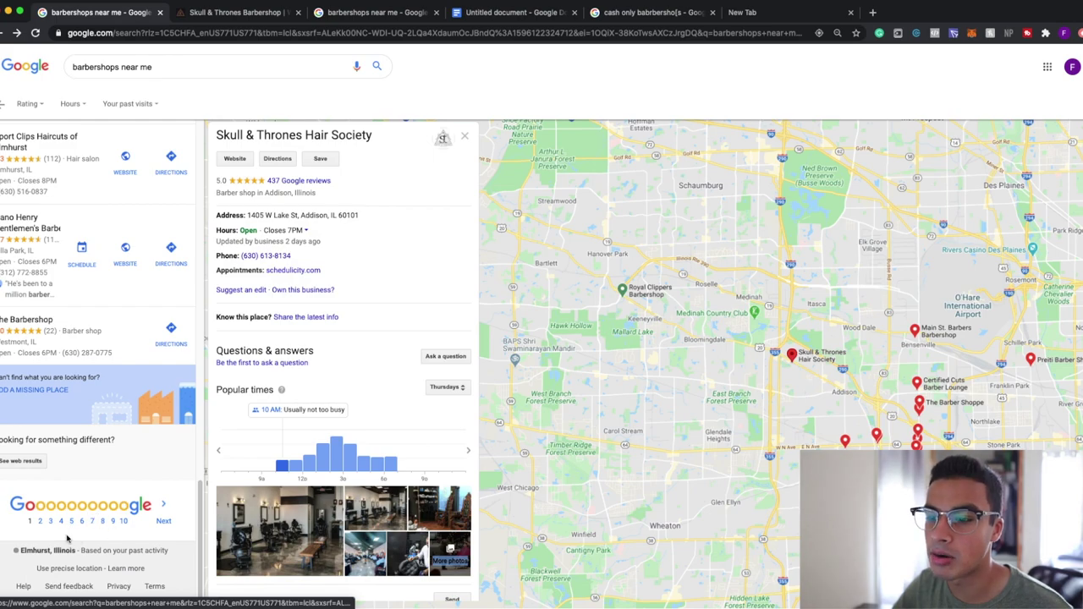
pyautogui.click(124, 522)
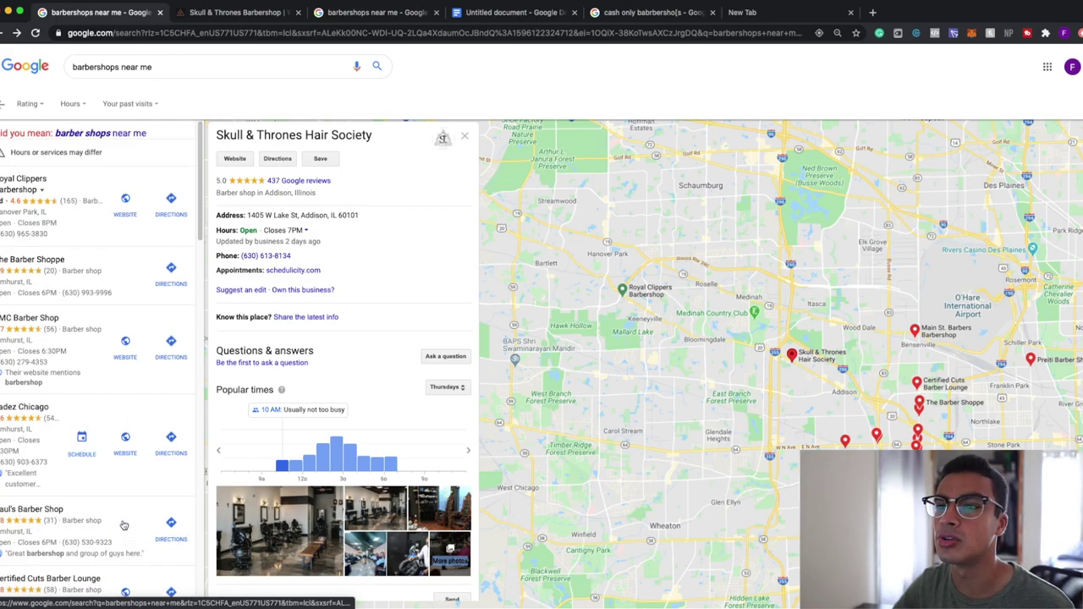
pyautogui.click(372, 13)
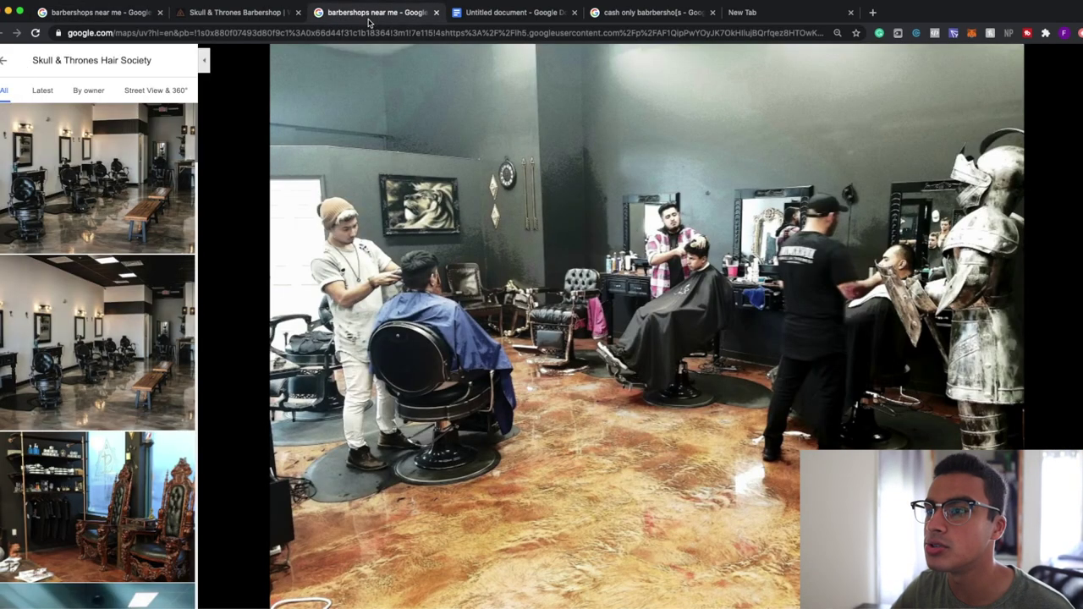
pyautogui.click(518, 14)
pyautogui.click(462, 179)
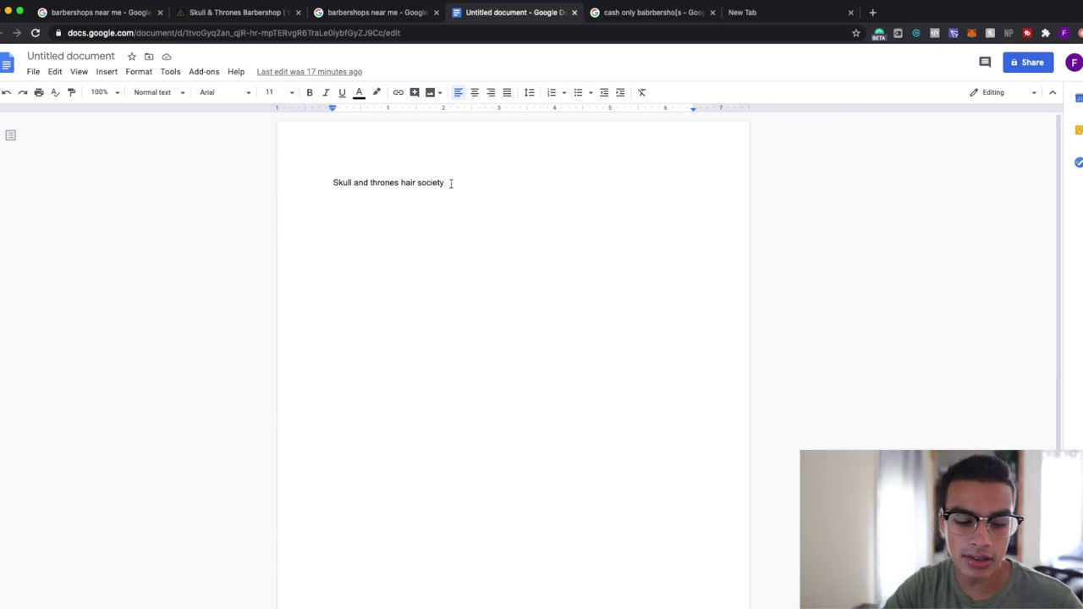
# Append '-Dm' to the Skull and thrones hair society note, then go back to the barbershop results
pyautogui.write('-')
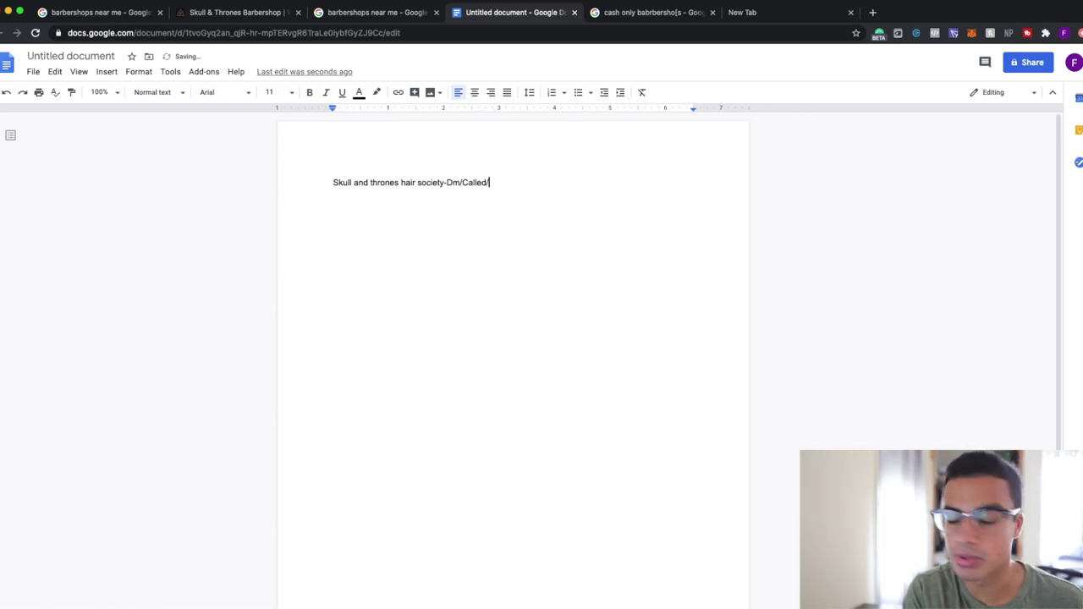
pyautogui.write('Dm/Called/Went in')
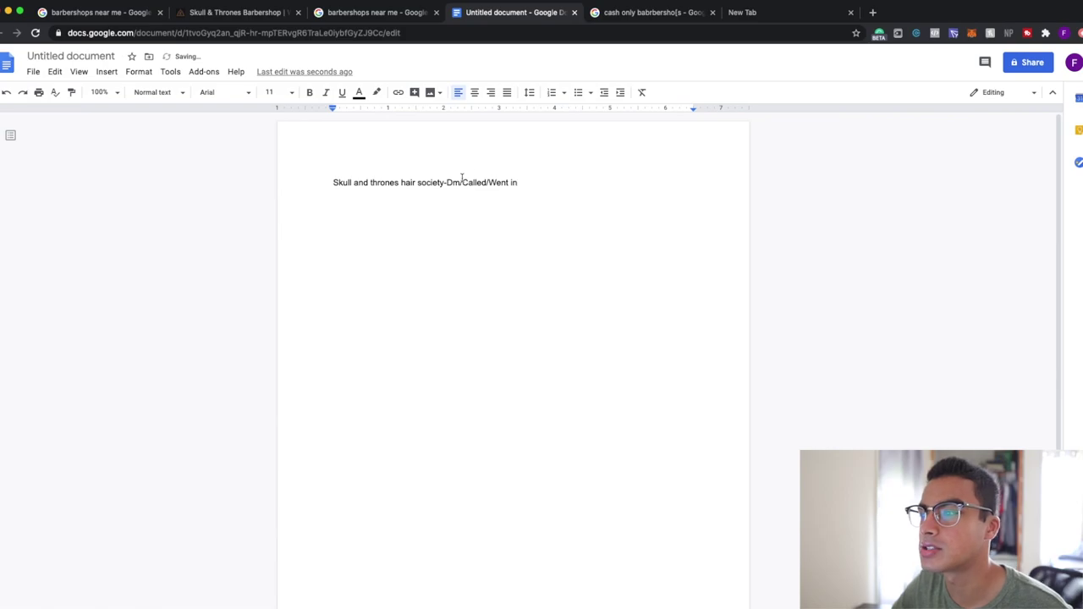
pyautogui.moveTo(527, 182); pyautogui.dragTo(478, 184)
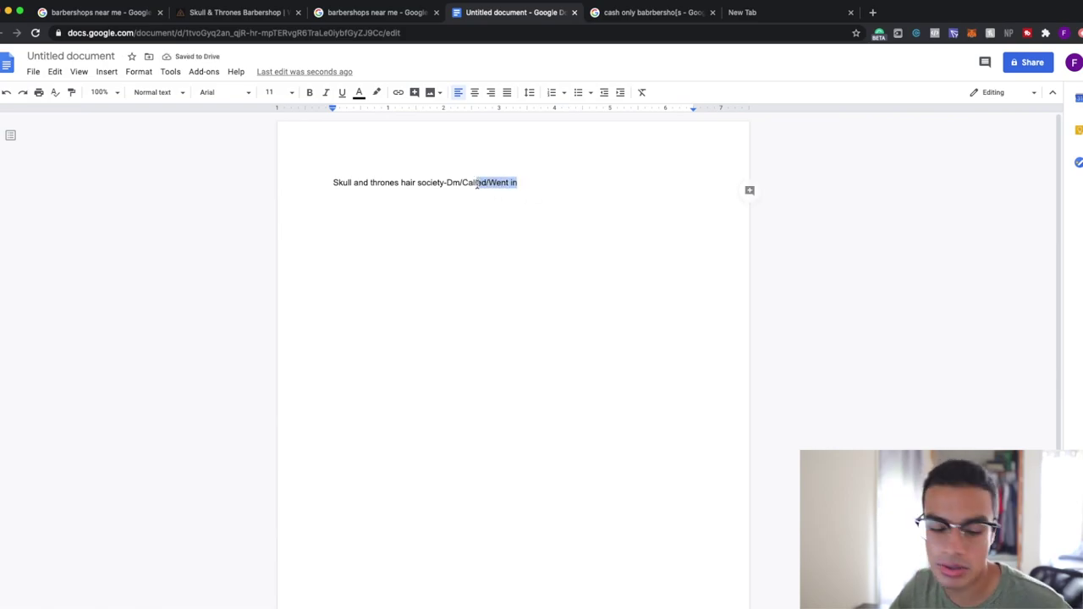
pyautogui.press('BackSpace')
pyautogui.press('BackSpace')
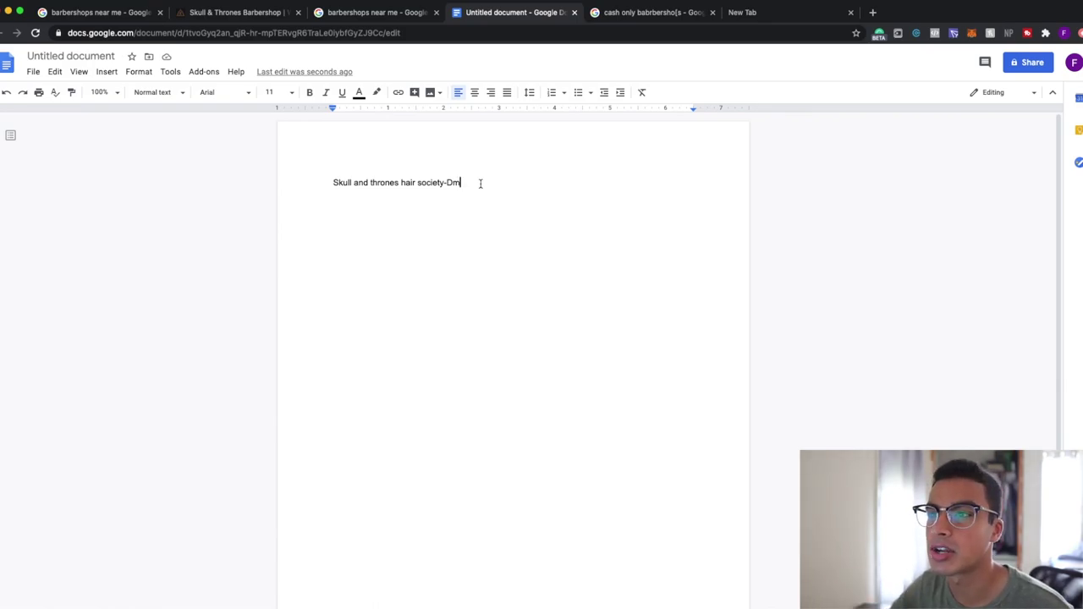
pyautogui.click(62, 14)
pyautogui.scroll(-6, 127, 381)
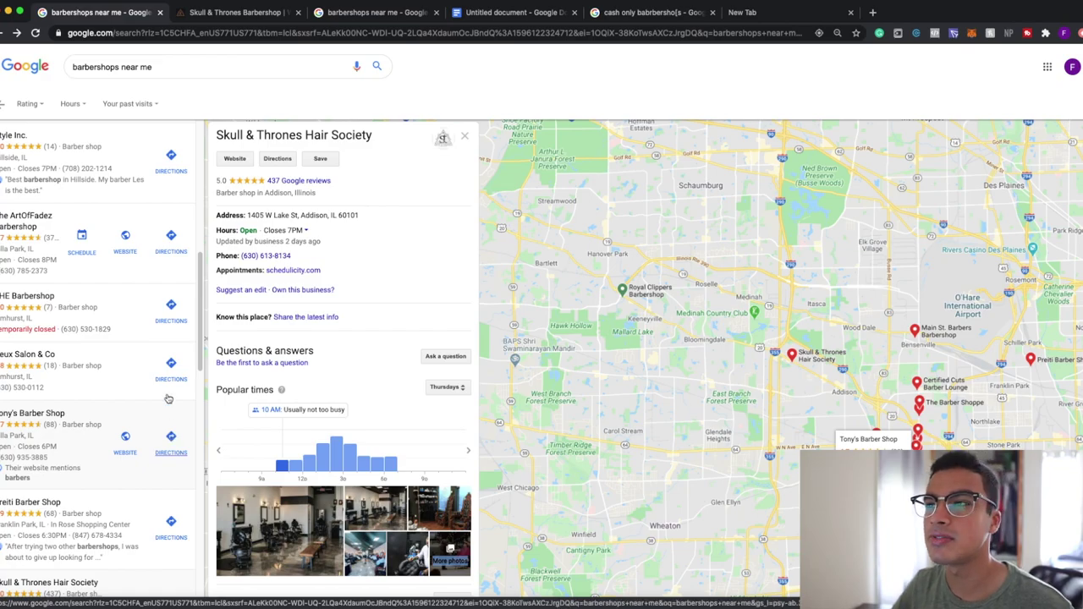
# Go back to the map results and scroll to the Skull & Thrones listing
pyautogui.click(396, 16)
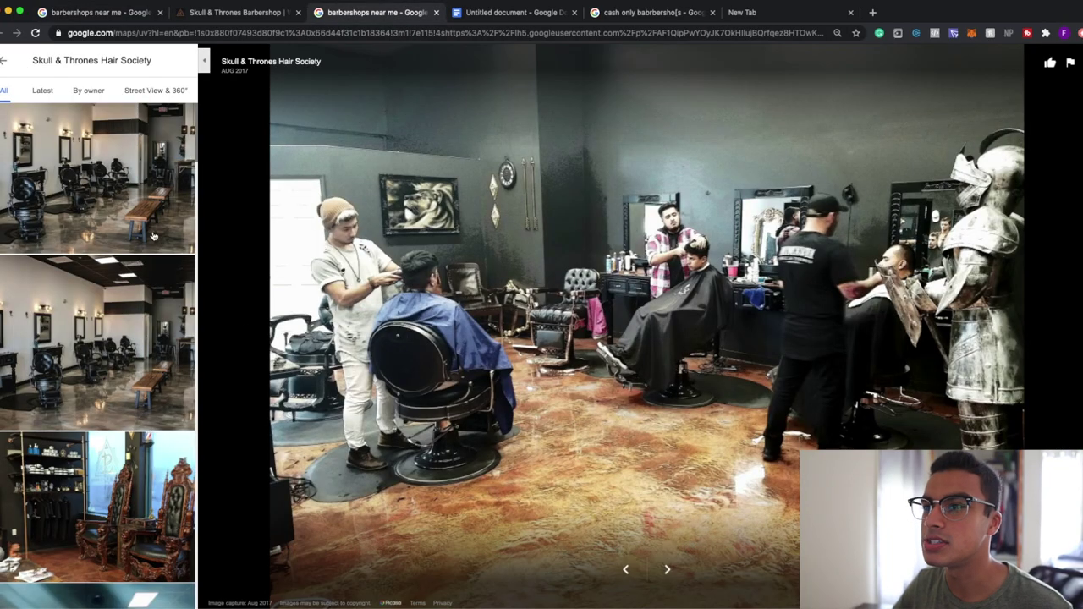
pyautogui.click(107, 19)
pyautogui.scroll(-10, 107, 352)
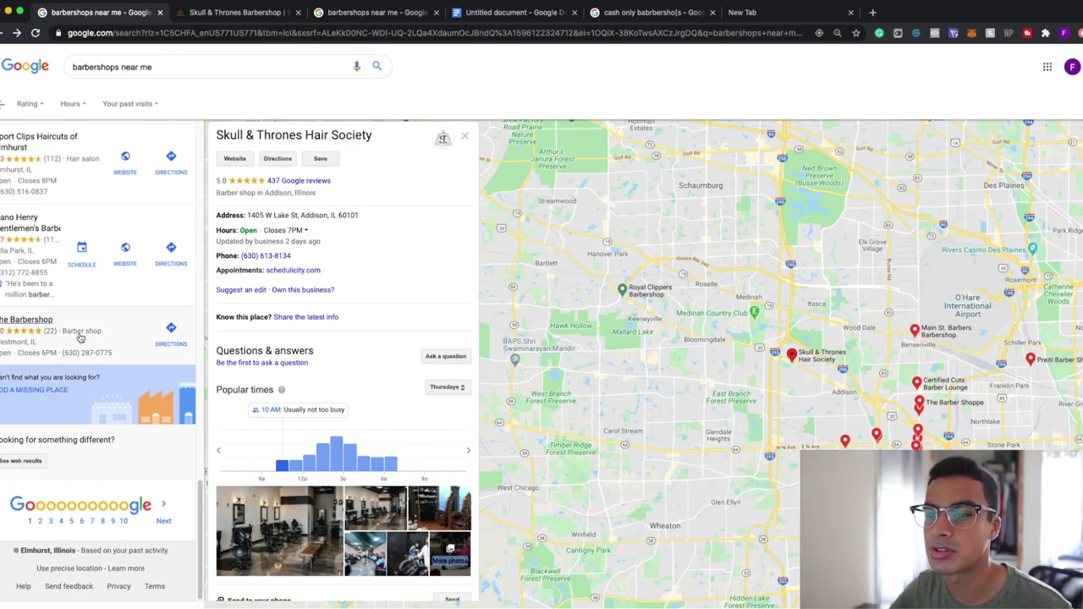
pyautogui.scroll(5, 59, 341)
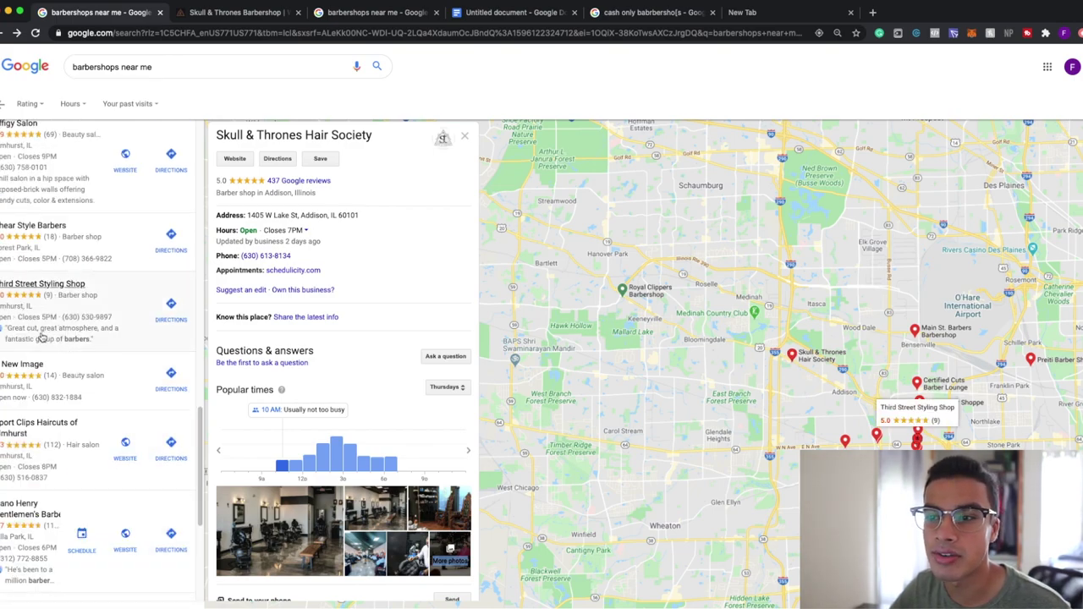
pyautogui.scroll(2, 43, 311)
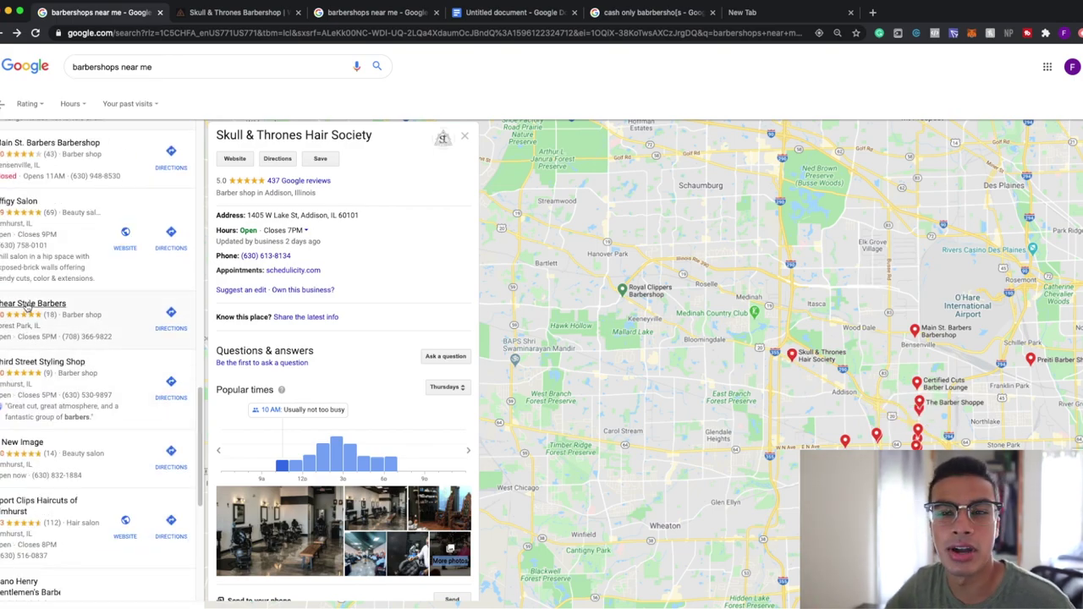
pyautogui.scroll(3, 42, 311)
# Highlight Skull & Thrones' 5.0 rating, category and address, then show the cash-only barbershop results
pyautogui.moveTo(366, 222); pyautogui.dragTo(218, 180)
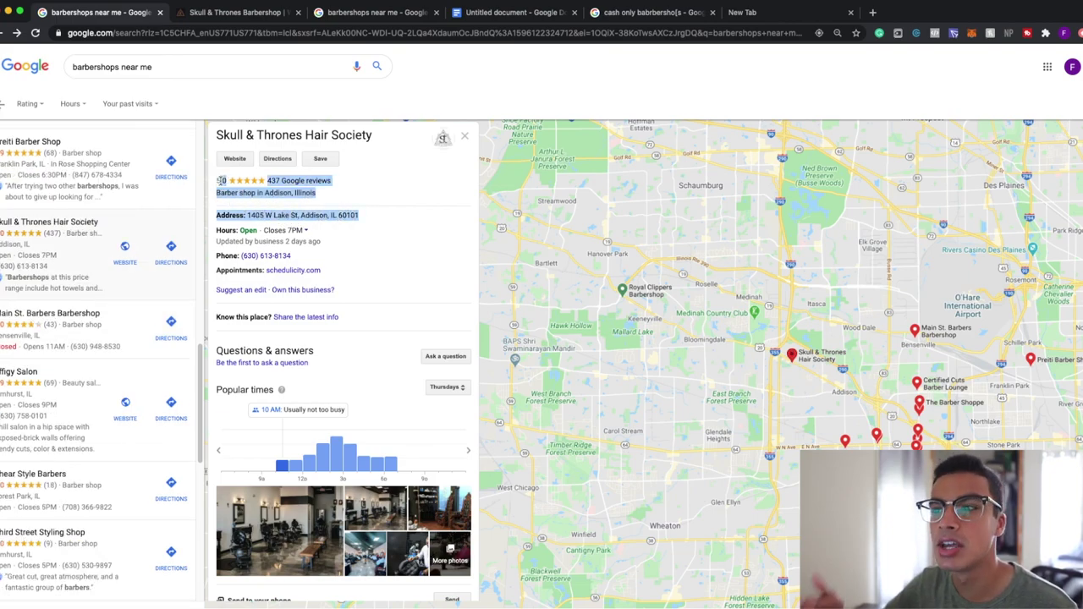
pyautogui.click(220, 180)
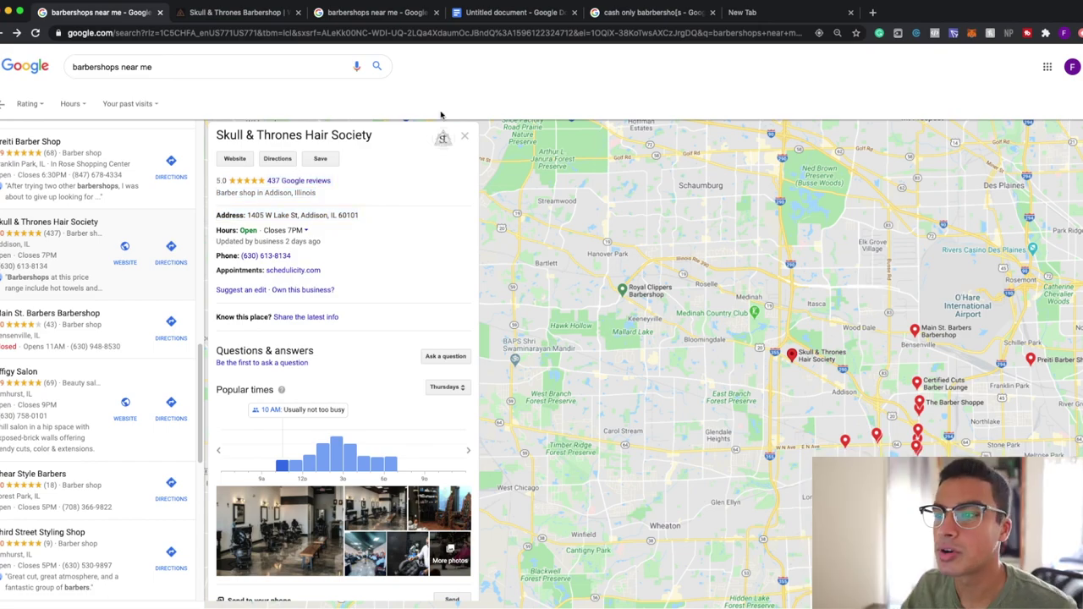
pyautogui.moveTo(216, 180); pyautogui.dragTo(359, 219)
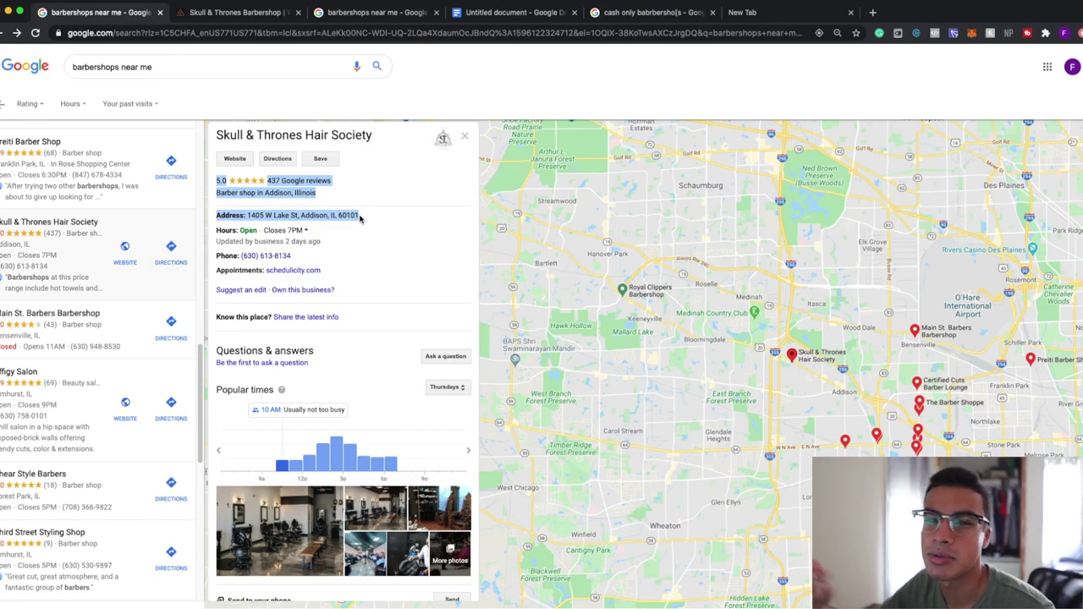
pyautogui.click(669, 13)
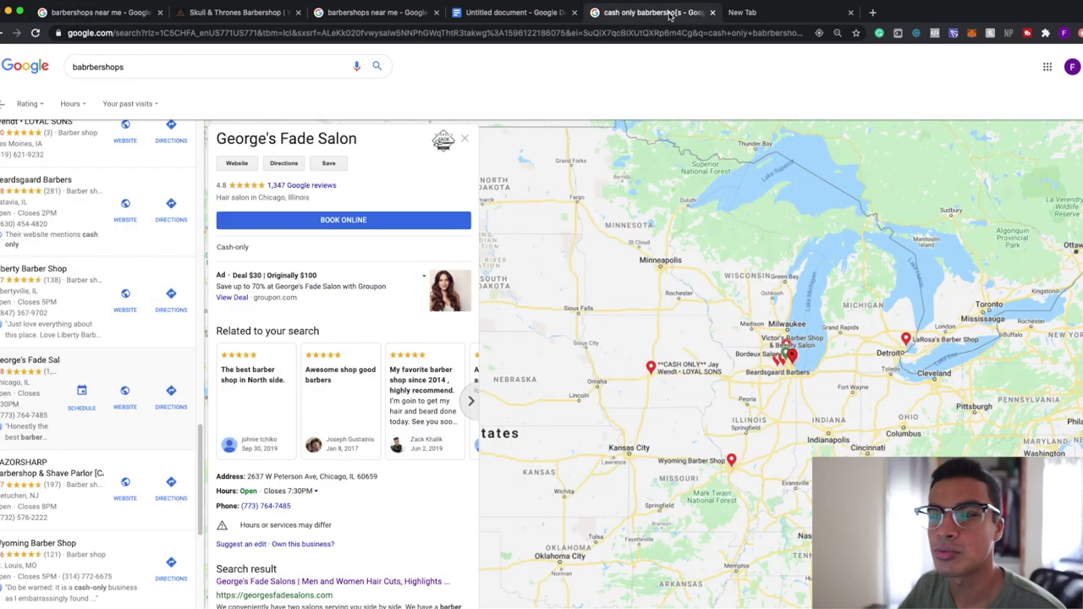
pyautogui.scroll(10, 73, 213)
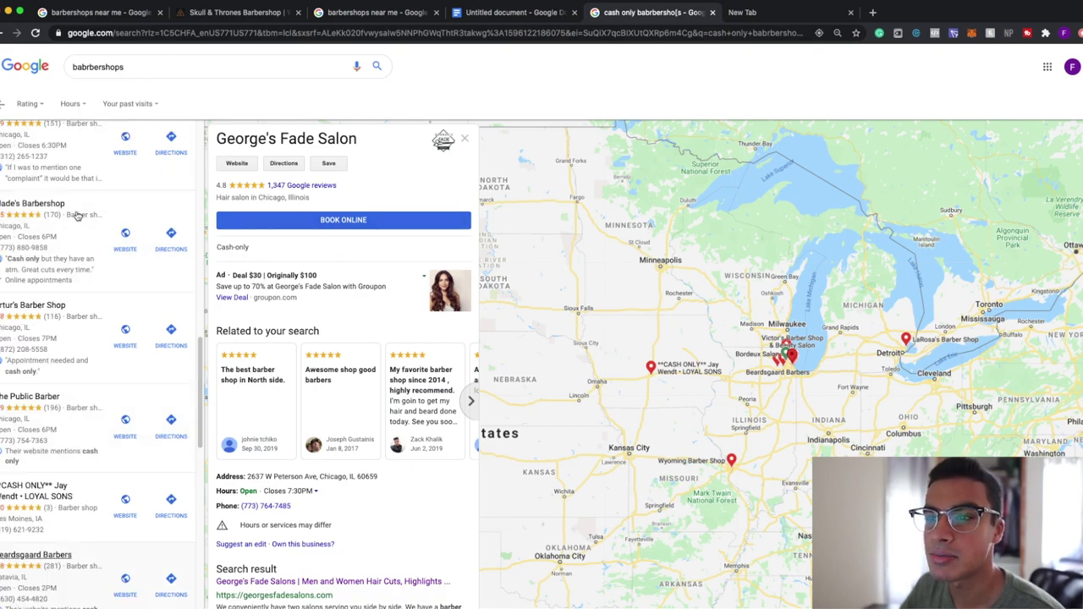
pyautogui.moveTo(269, 246); pyautogui.dragTo(229, 248)
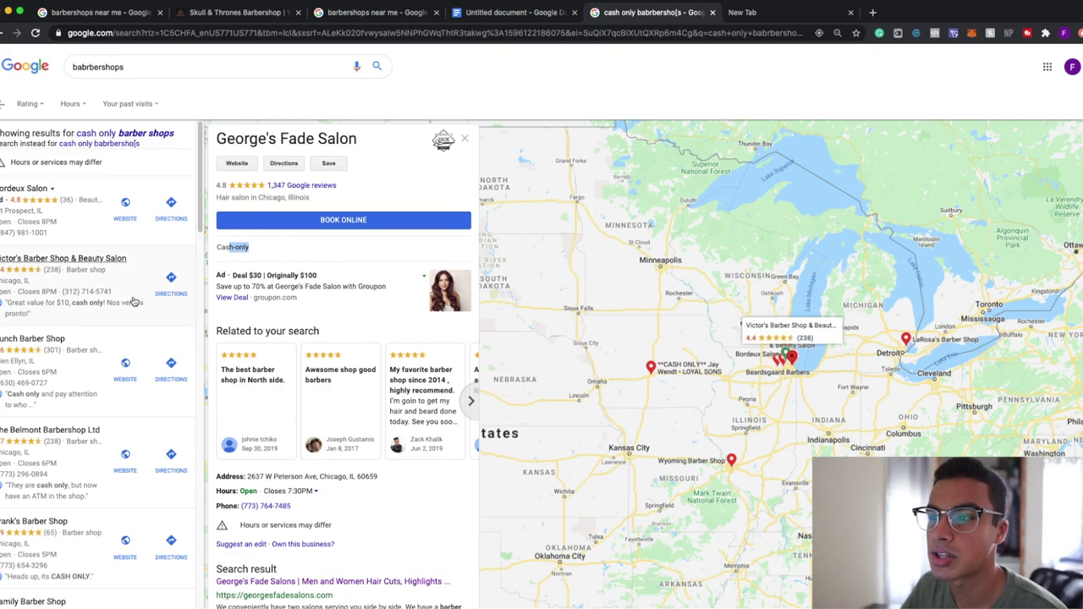
pyautogui.moveTo(259, 245); pyautogui.dragTo(283, 257)
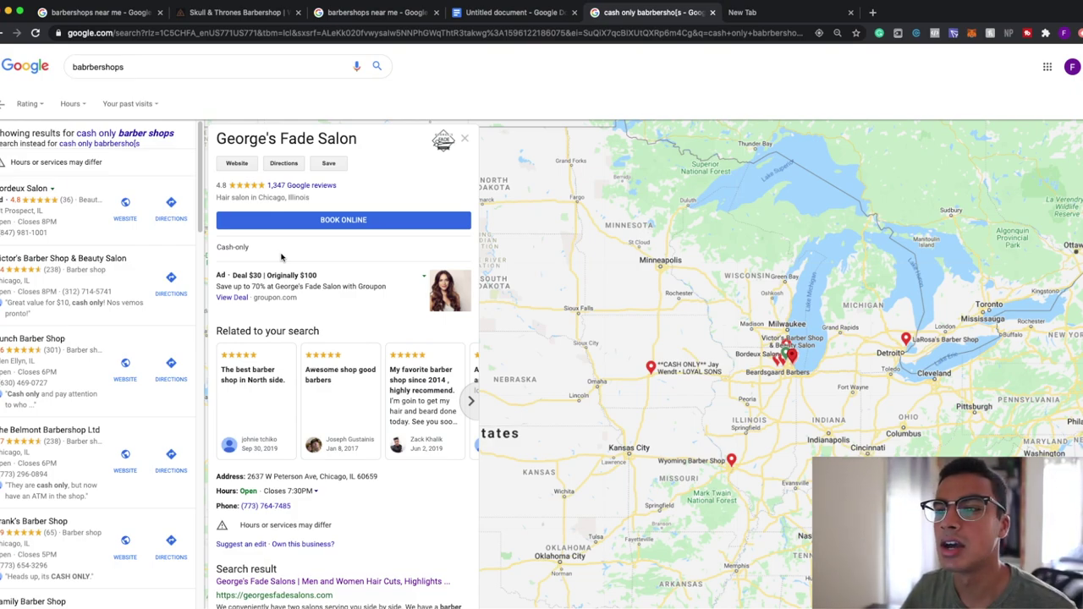
pyautogui.moveTo(282, 257); pyautogui.dragTo(259, 251)
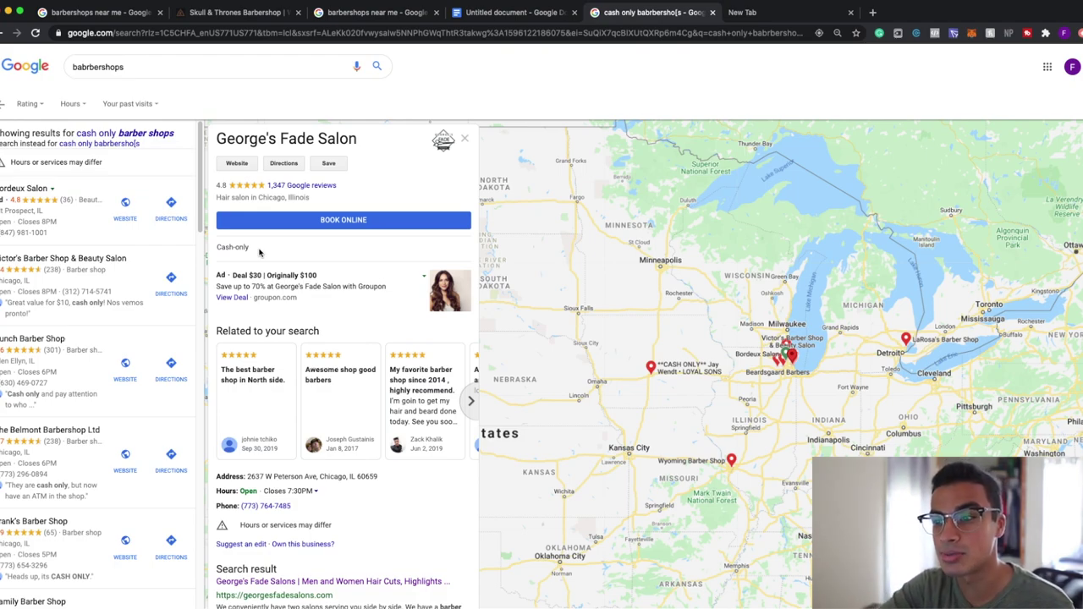
pyautogui.moveTo(259, 250); pyautogui.dragTo(230, 255)
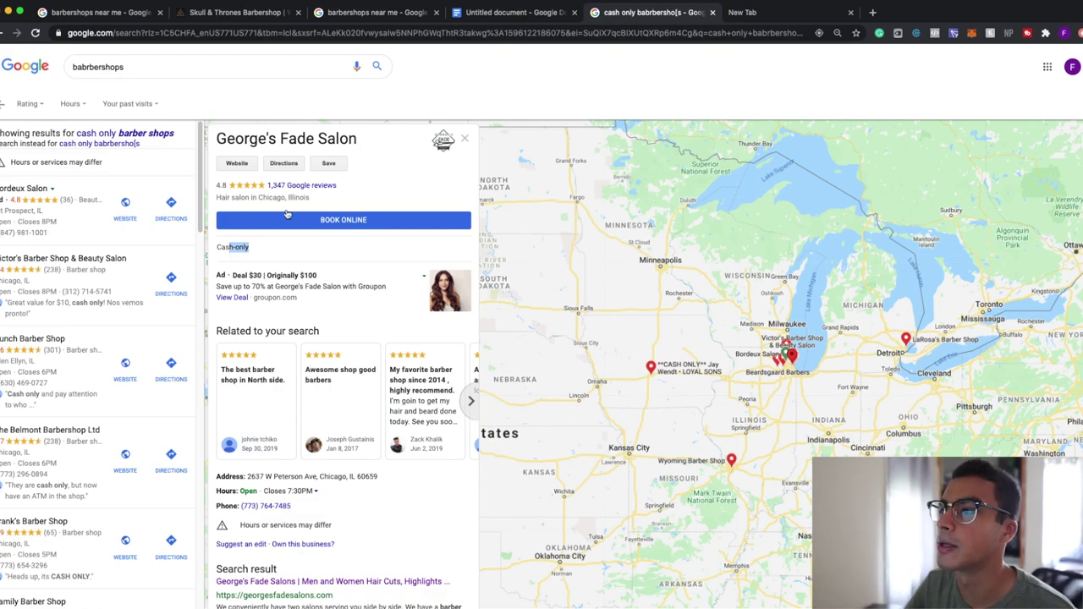
# Cycle through the tabs back to the notes document and select the 'Skull and thrones hair society-Dm' line
pyautogui.click(532, 14)
pyautogui.click(354, 15)
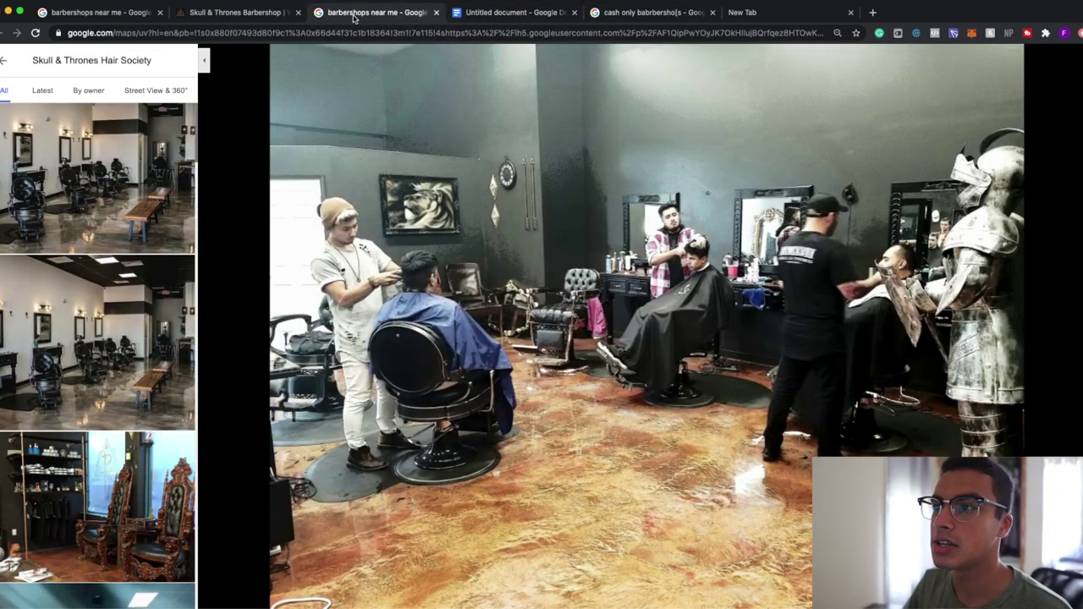
pyautogui.click(120, 10)
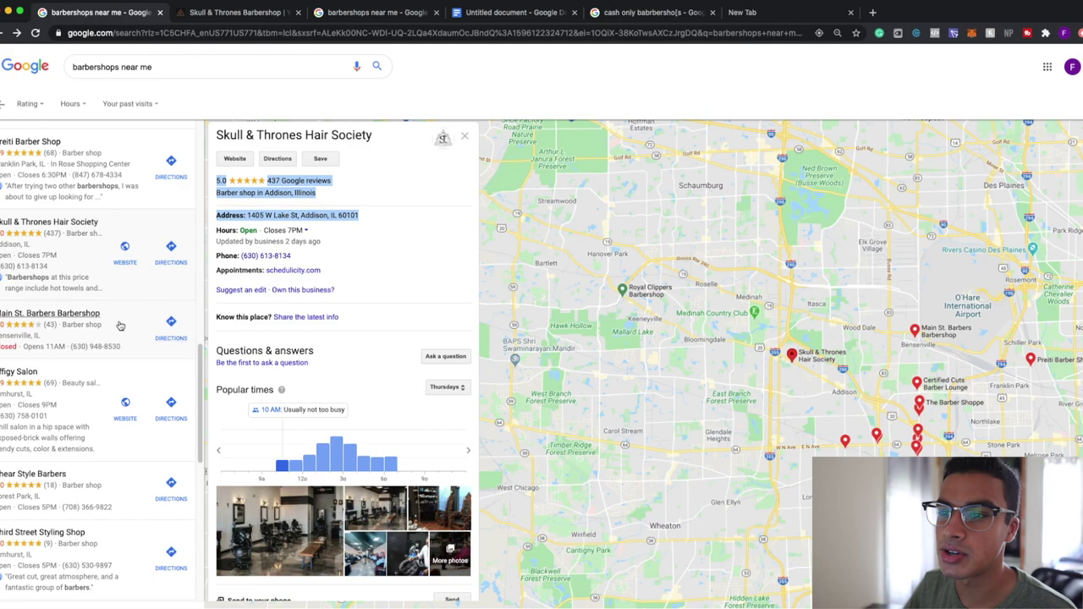
pyautogui.click(372, 12)
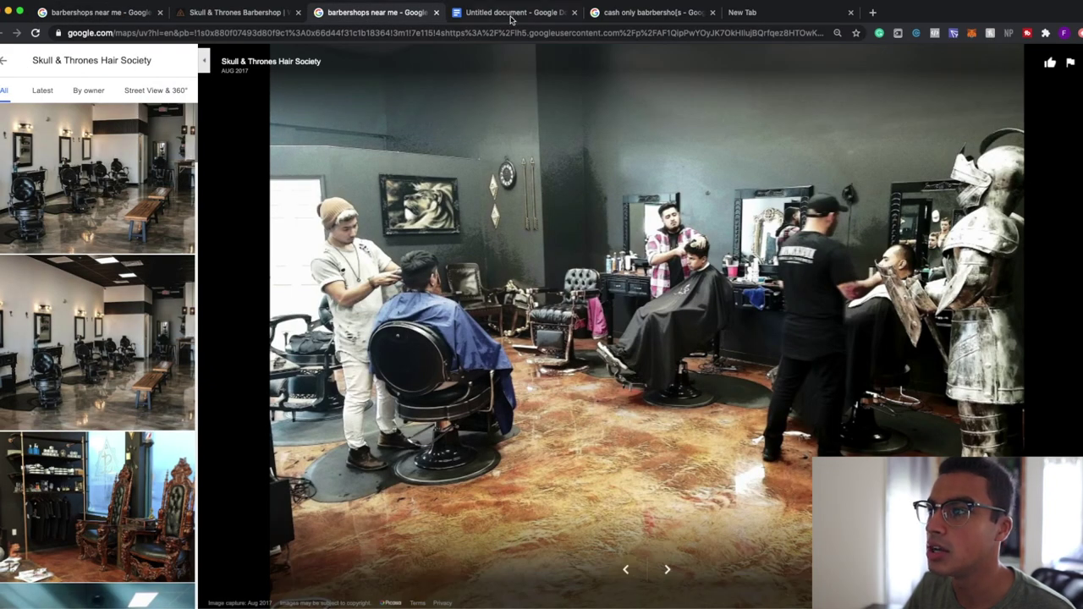
pyautogui.click(511, 15)
pyautogui.moveTo(458, 251); pyautogui.dragTo(331, 169)
pyautogui.click(445, 203)
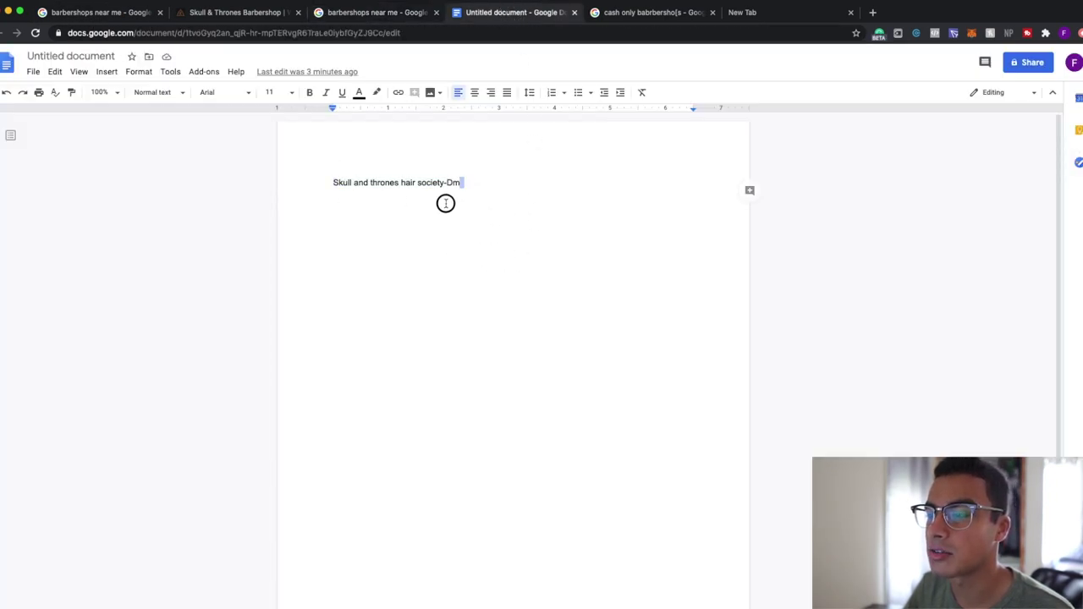
pyautogui.moveTo(445, 203); pyautogui.dragTo(310, 175)
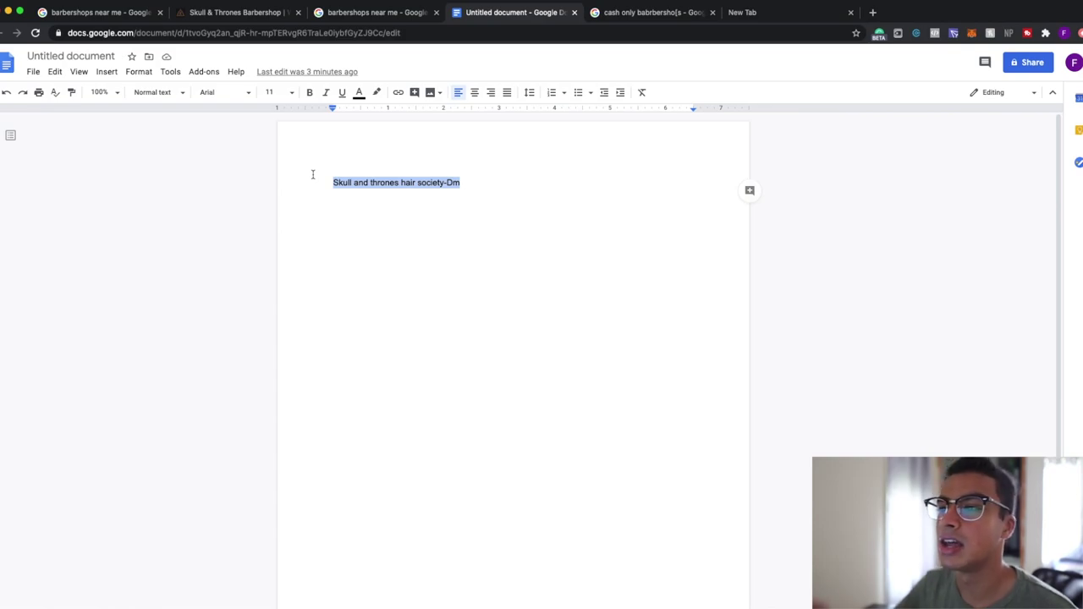